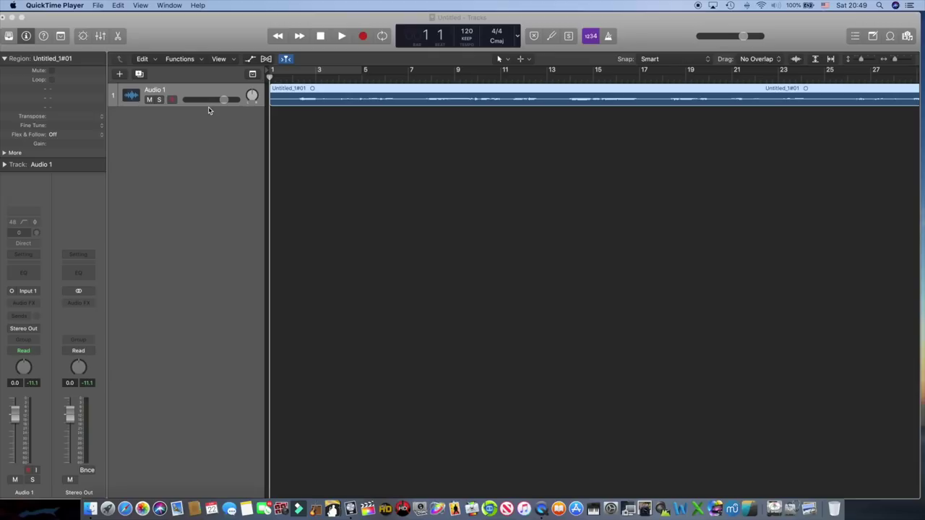
- Switch to Logic Pro X and increase the Audio 1 track's height to show the recorded waveform in more detail
click(238, 109)
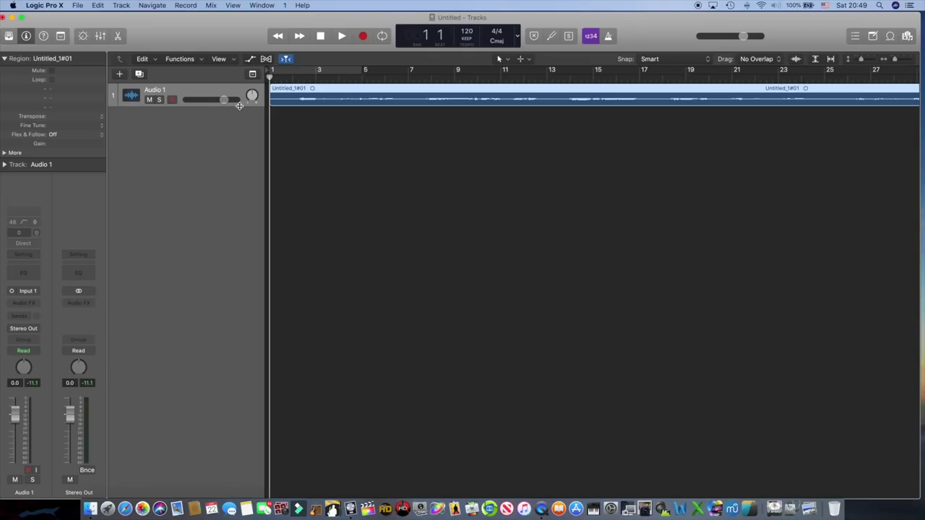
drag(239, 106, 253, 155)
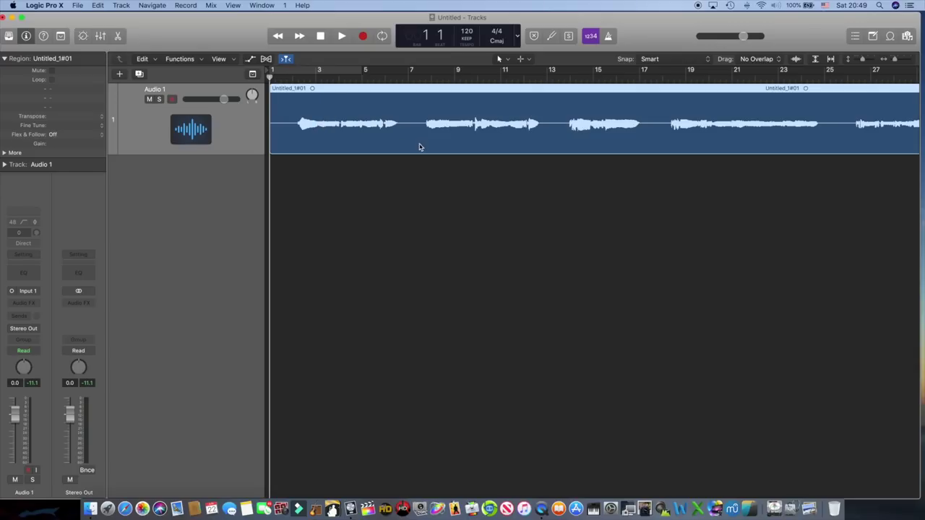
scroll(442, 142, right, 3)
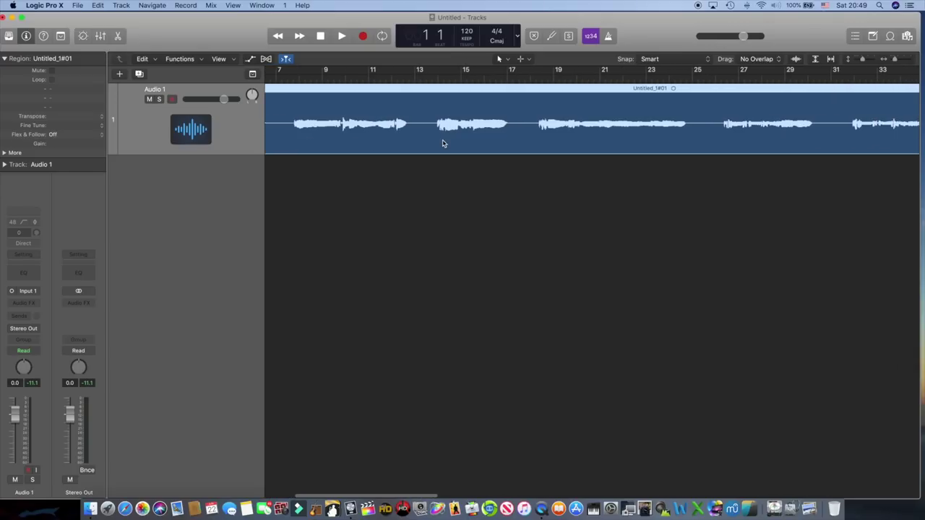
scroll(443, 143, left, 3)
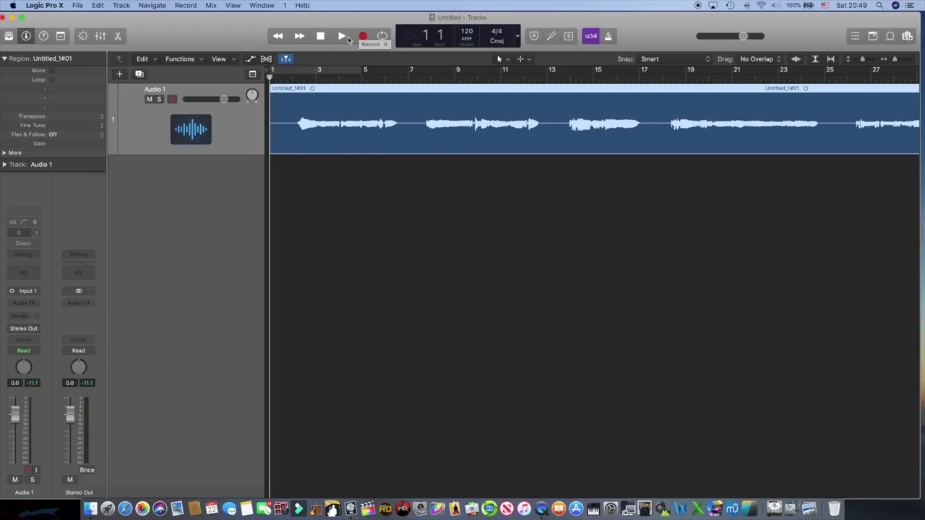
- Play the recorded vocal region from bar 1, stop playback and return the playhead to the beginning
click(341, 36)
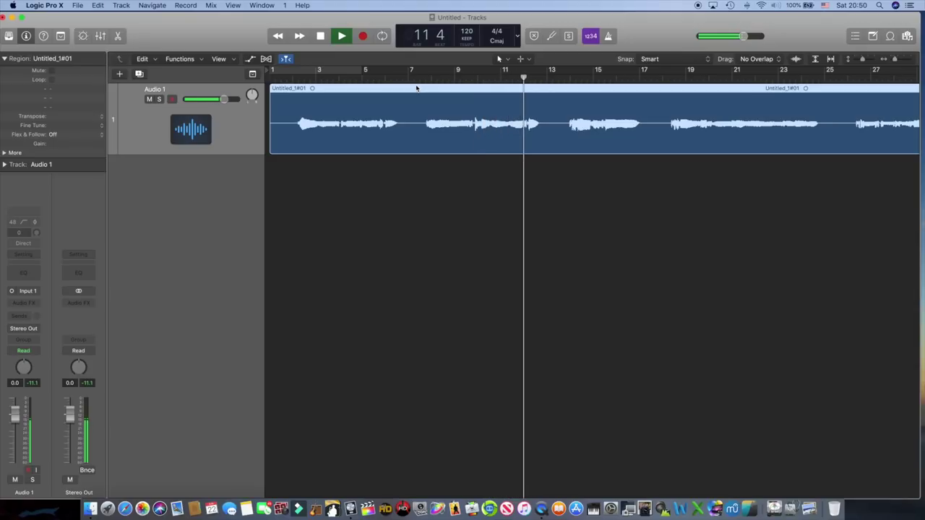
click(321, 38)
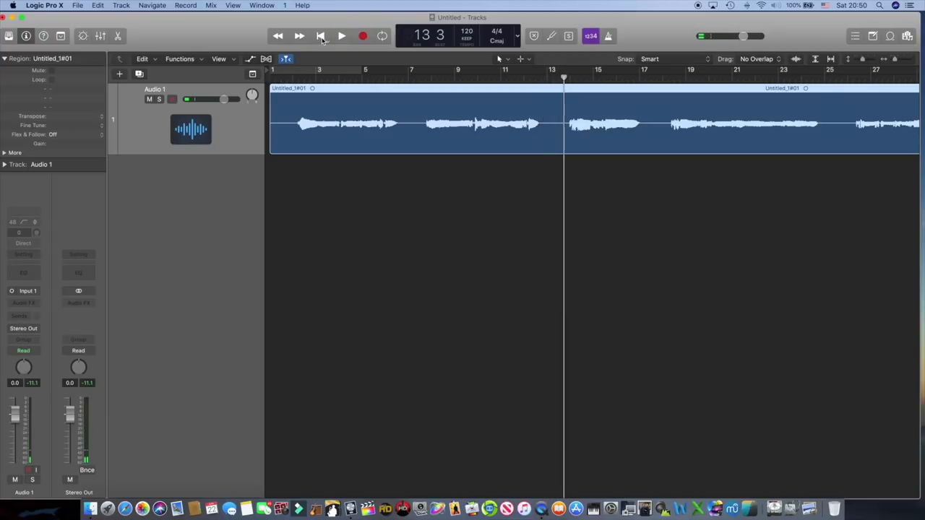
click(321, 36)
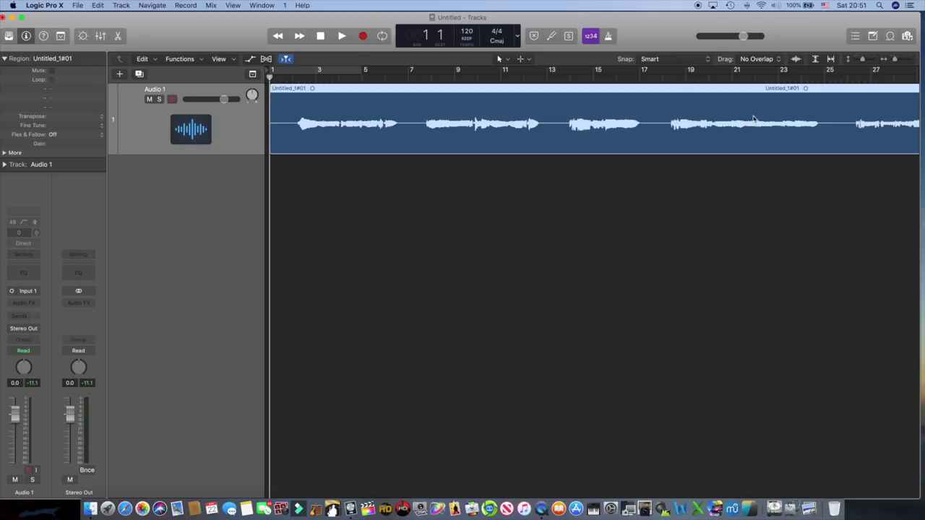
- Place the playhead at bar 19 and enlarge the Audio 1 track's height further
click(549, 80)
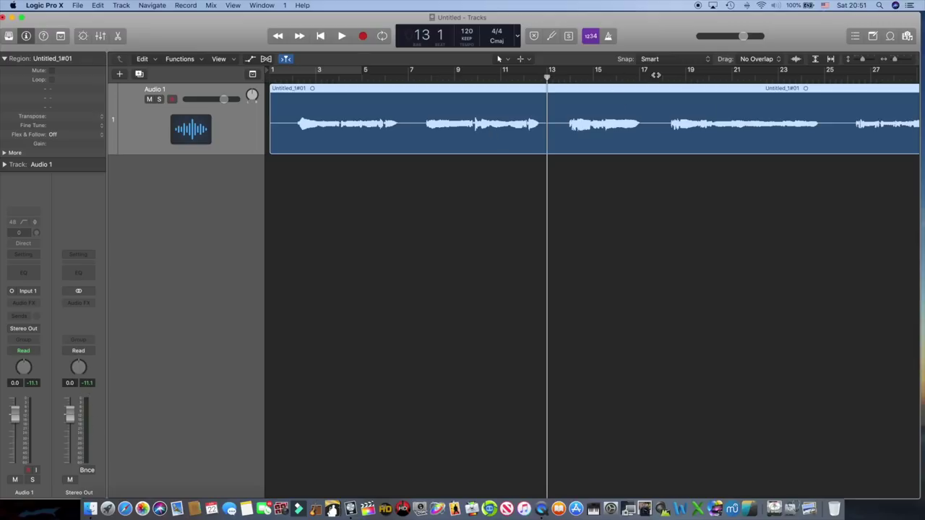
click(686, 77)
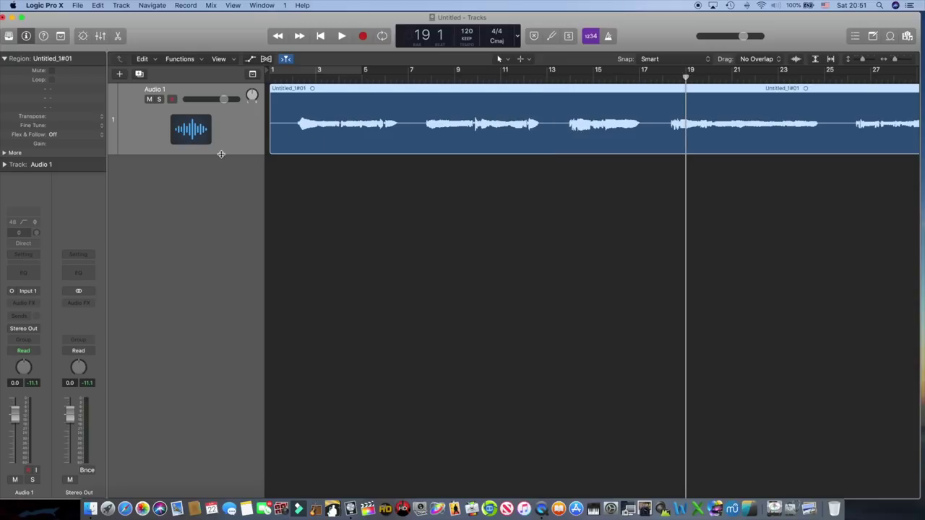
drag(221, 154, 226, 188)
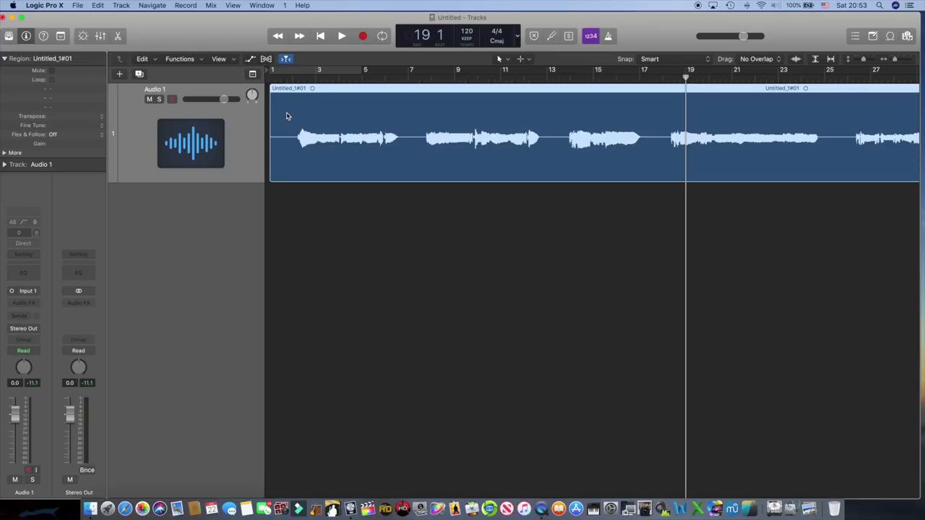
click(141, 60)
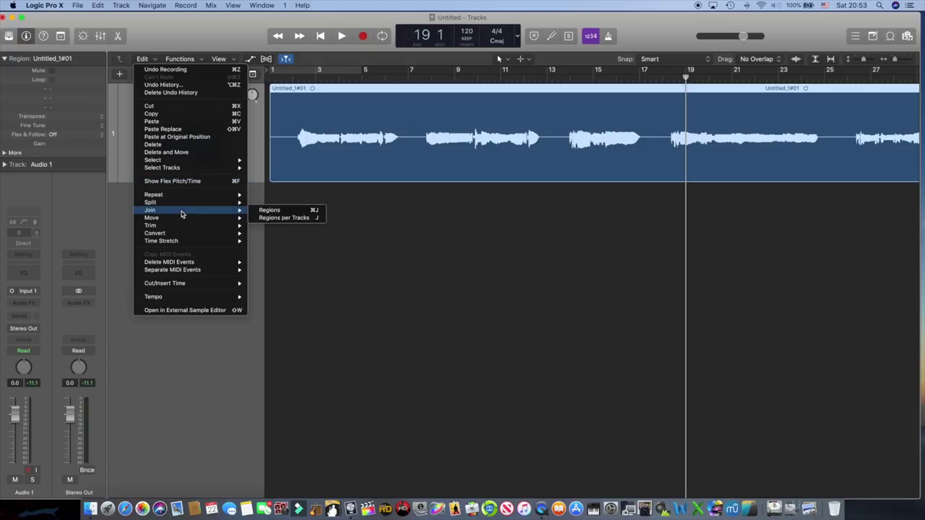
mouse_move(176, 222)
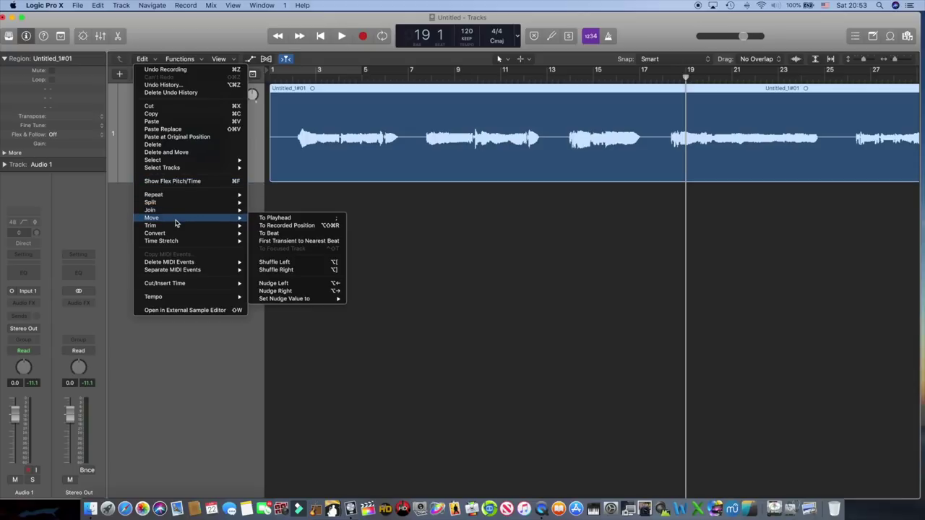
click(442, 171)
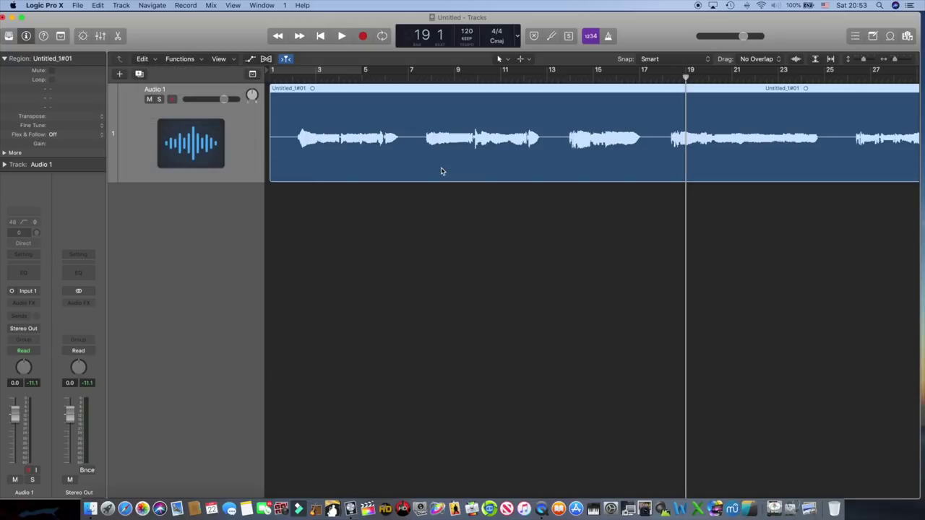
- Open the region in the audio editor and normalize its gain by Peak, with Collective Selection affected and an adjusted target level
double_click(375, 162)
click(375, 162)
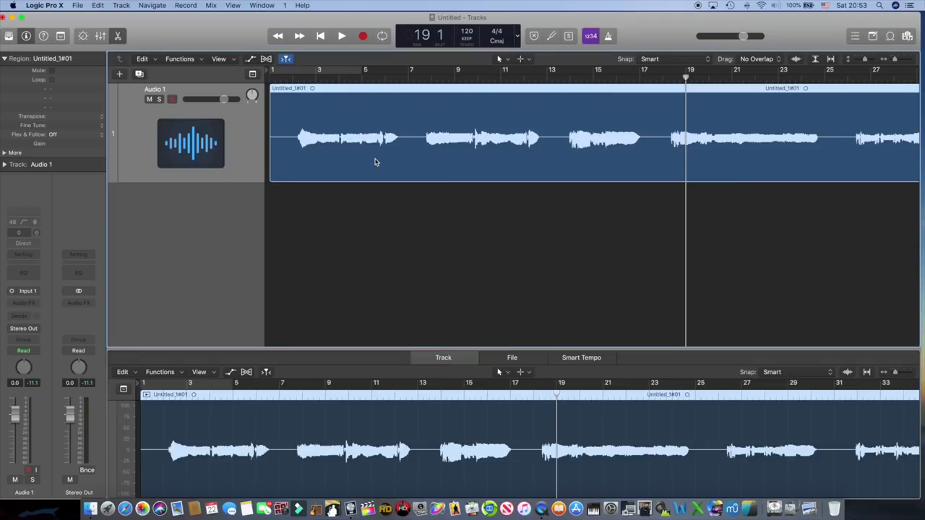
click(134, 374)
click(155, 375)
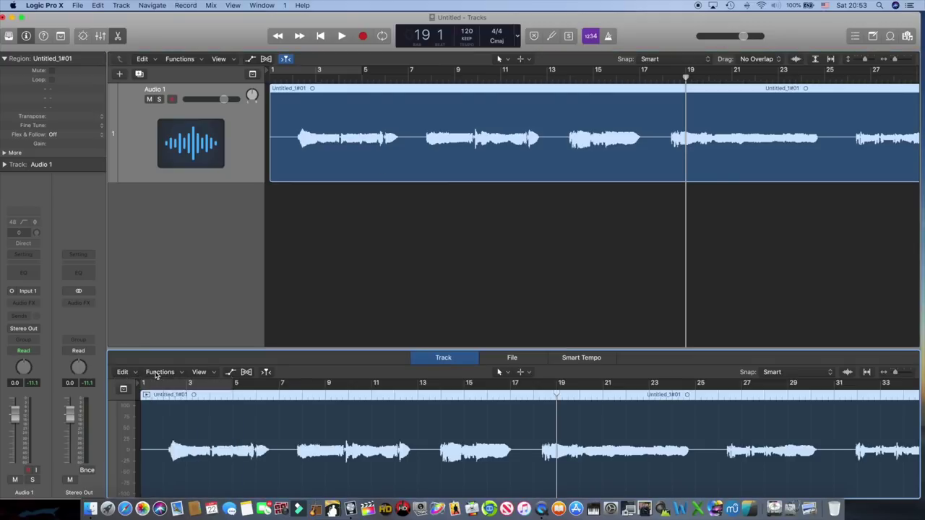
click(155, 374)
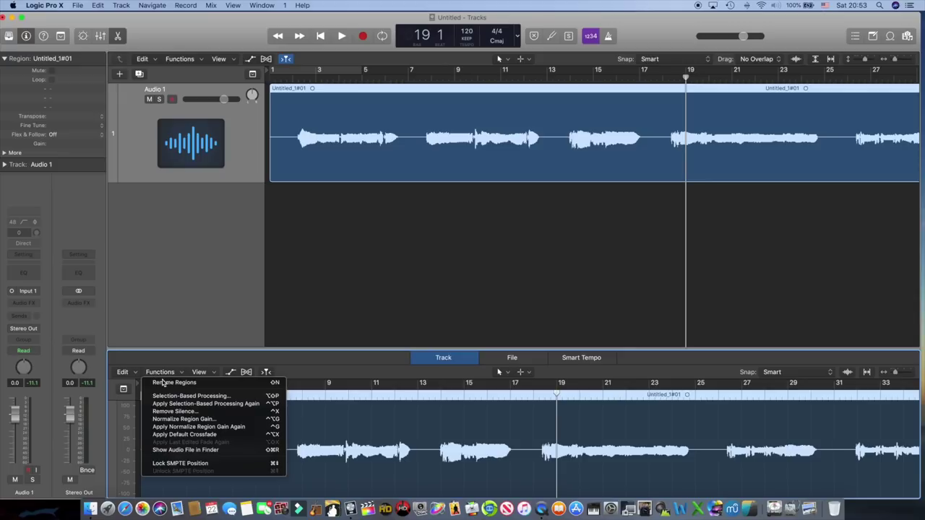
click(199, 420)
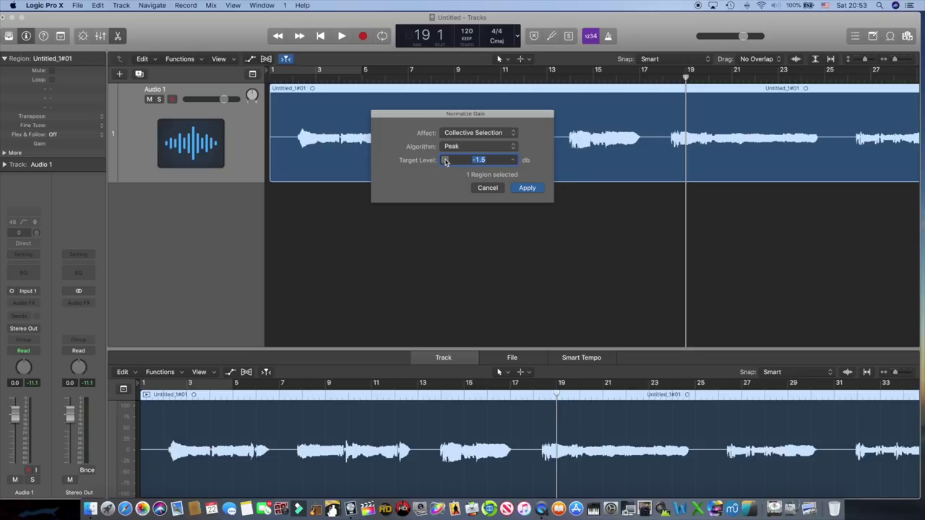
click(445, 160)
click(446, 160)
click(446, 161)
click(528, 189)
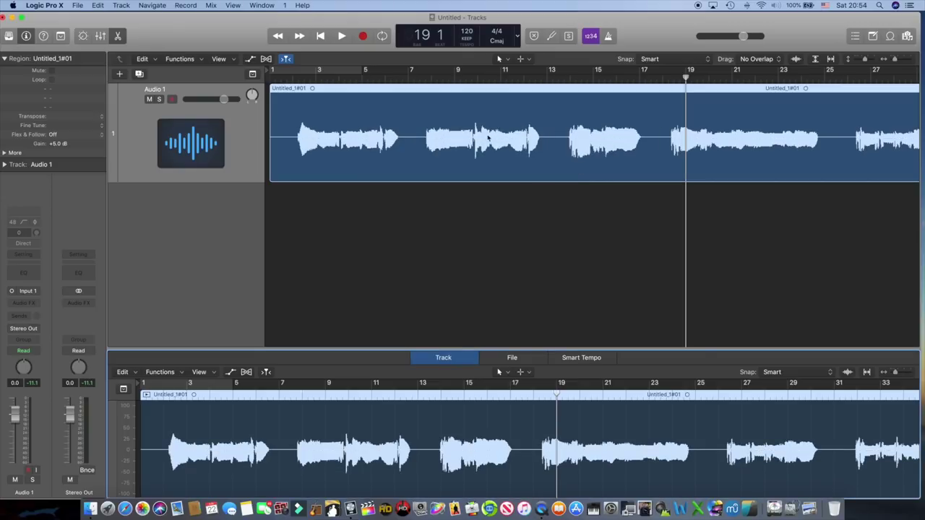
- Play the normalized region from bar 1, stop playback and return the playhead to the beginning
scroll(620, 180, right, 5)
scroll(620, 180, left, 5)
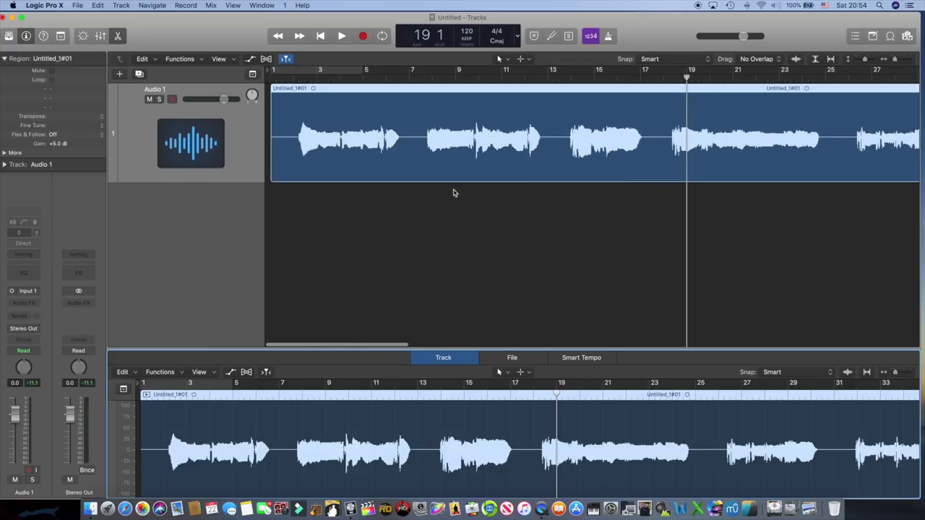
click(292, 205)
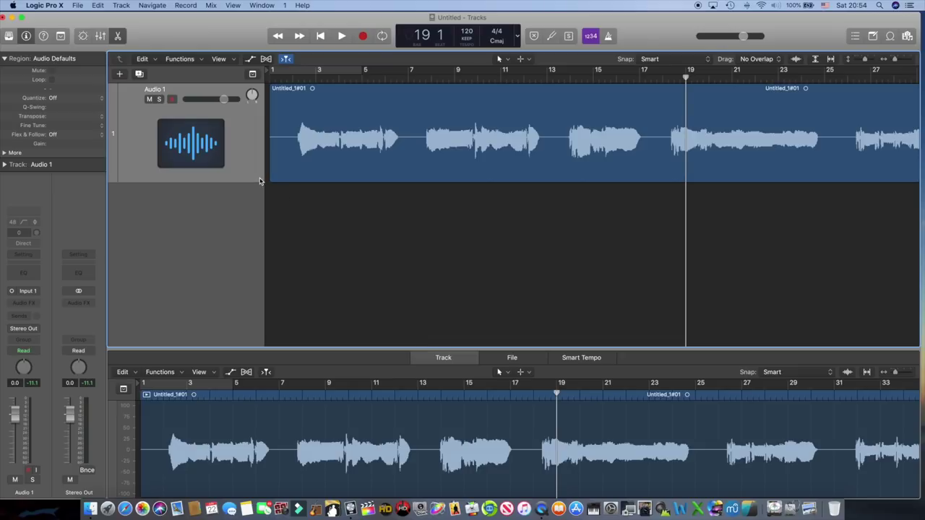
click(271, 78)
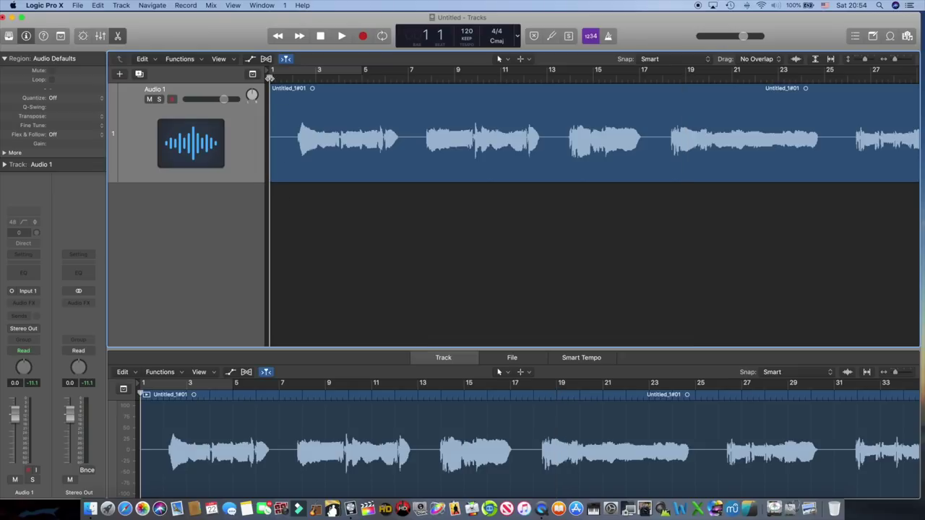
key(space)
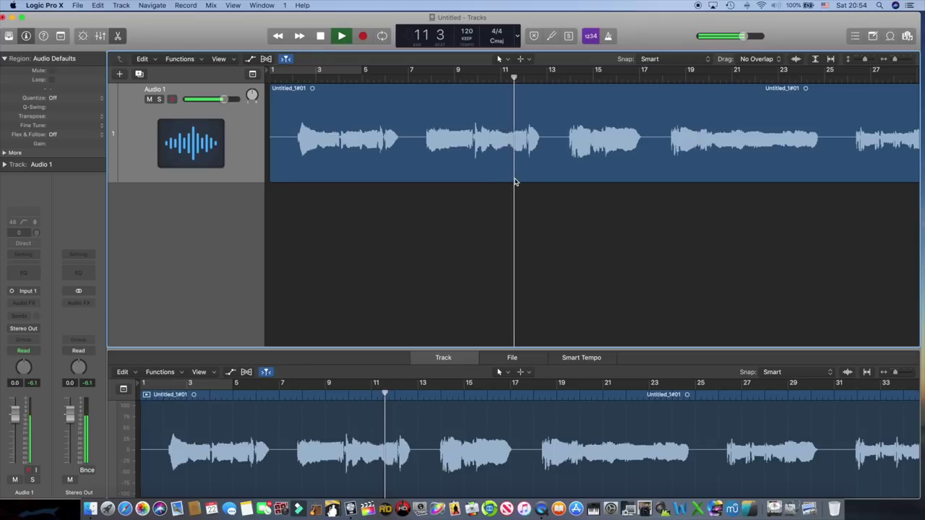
click(320, 36)
click(320, 37)
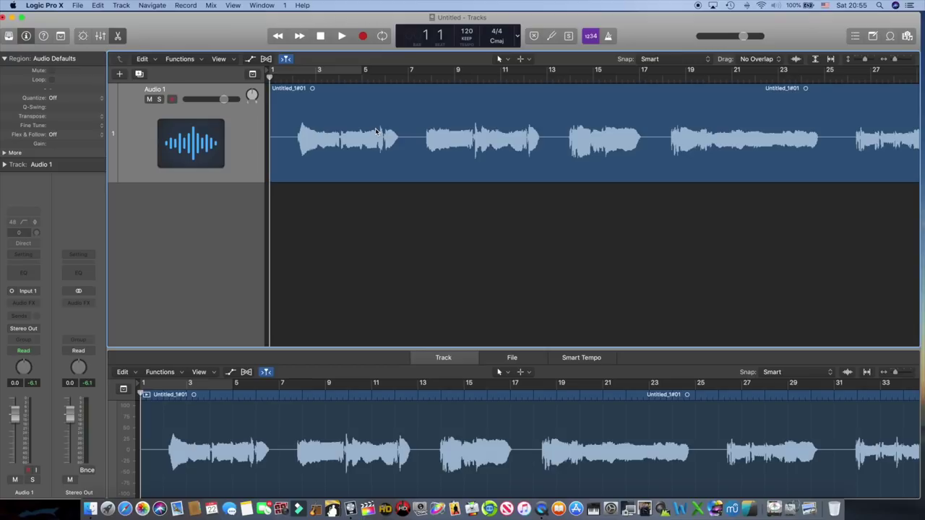
- Select the normalized region and reduce the Audio 1 track's height to make room for more tracks
click(346, 73)
click(344, 72)
click(368, 114)
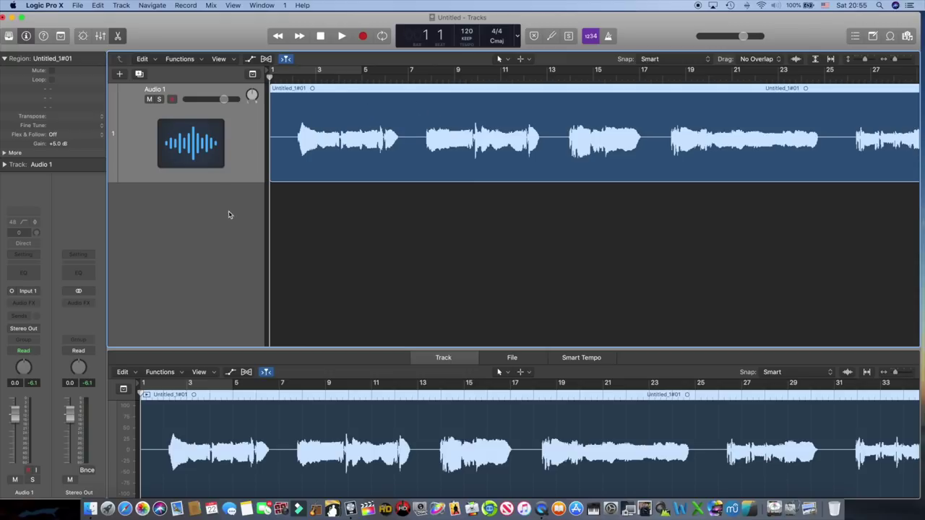
drag(229, 181, 230, 161)
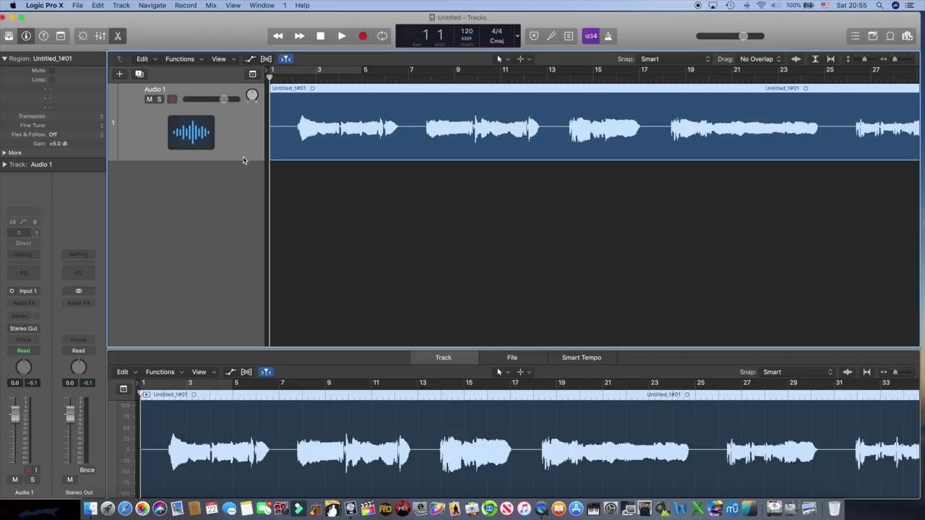
drag(242, 157, 242, 142)
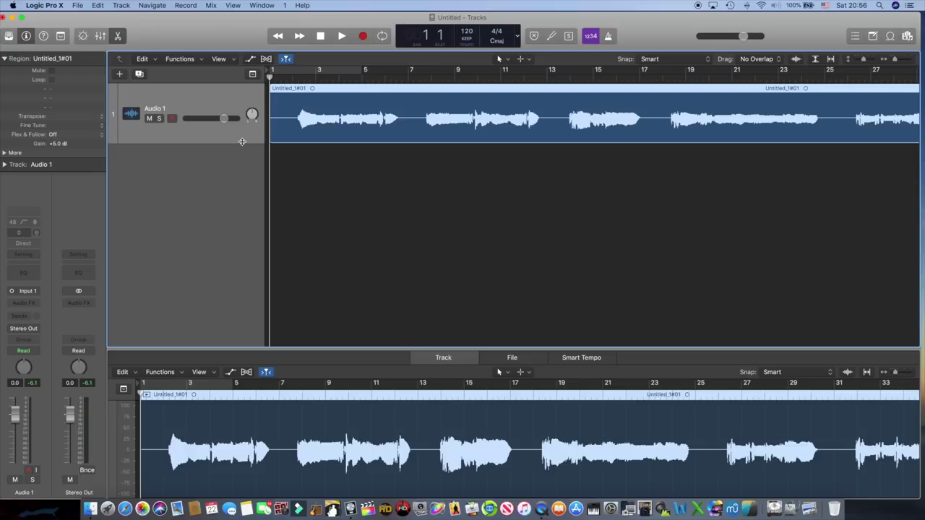
drag(242, 141, 242, 137)
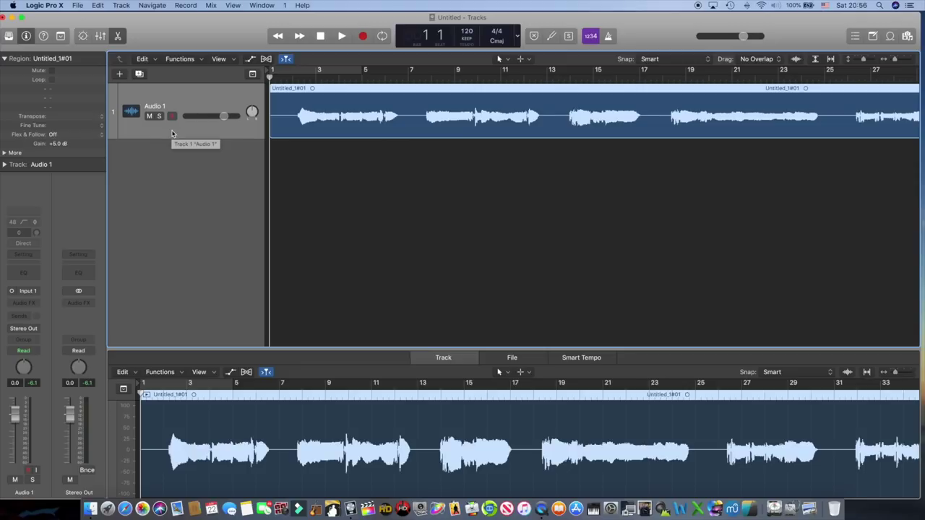
- Duplicate the Audio 1 track with its region twice and select the region on the Audio 2 track
key(super+d)
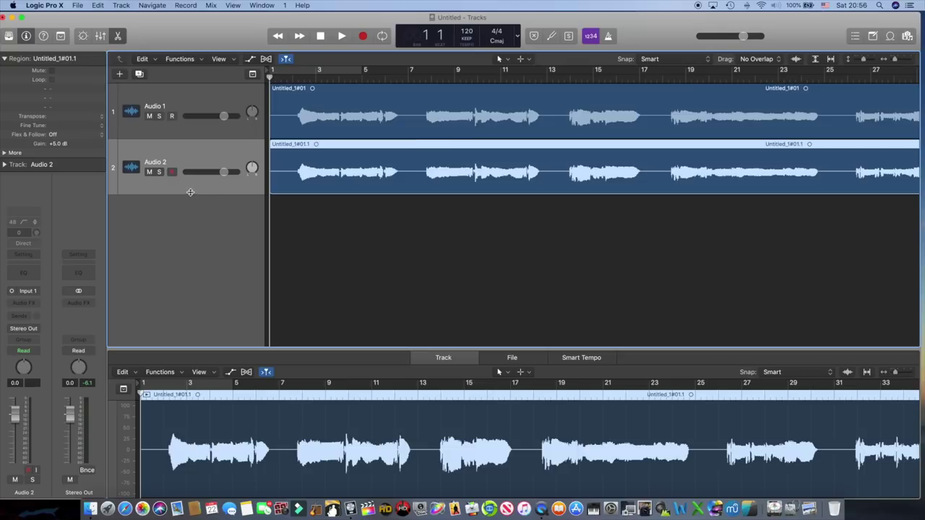
drag(190, 191, 189, 239)
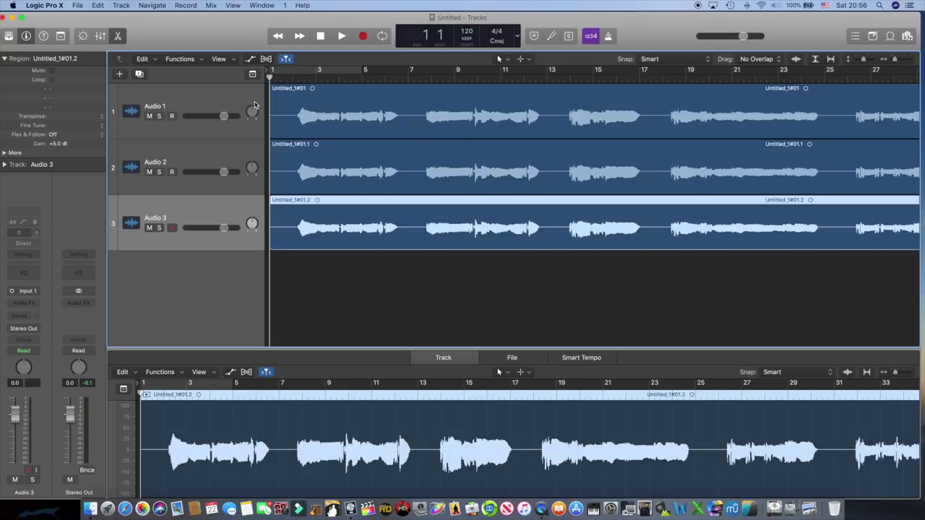
click(350, 177)
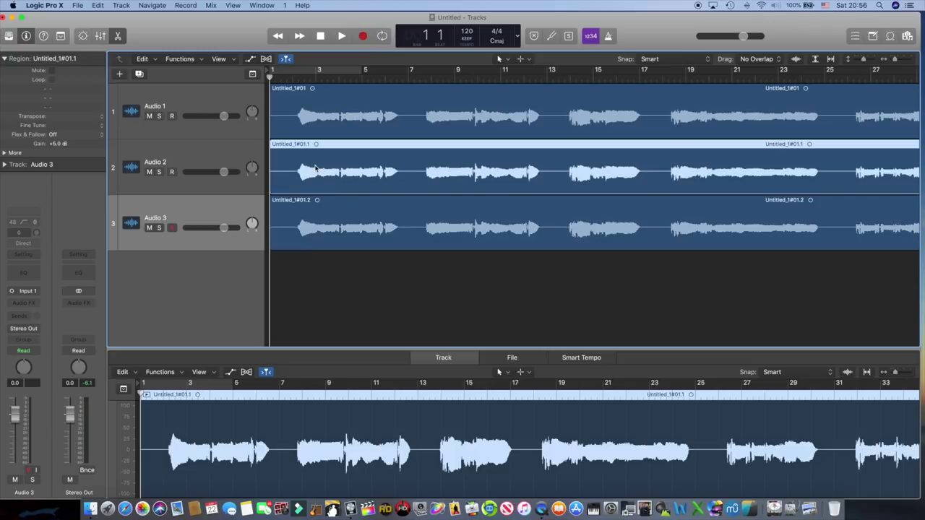
click(382, 203)
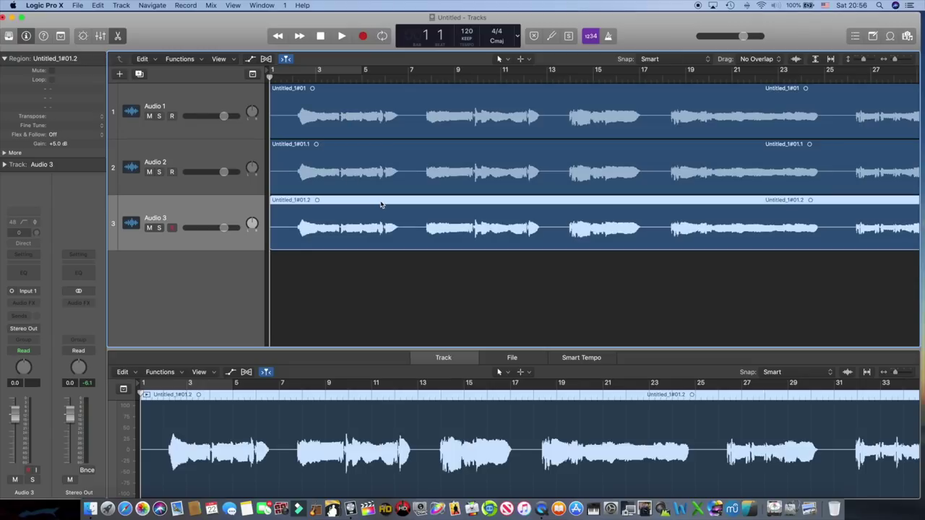
click(375, 157)
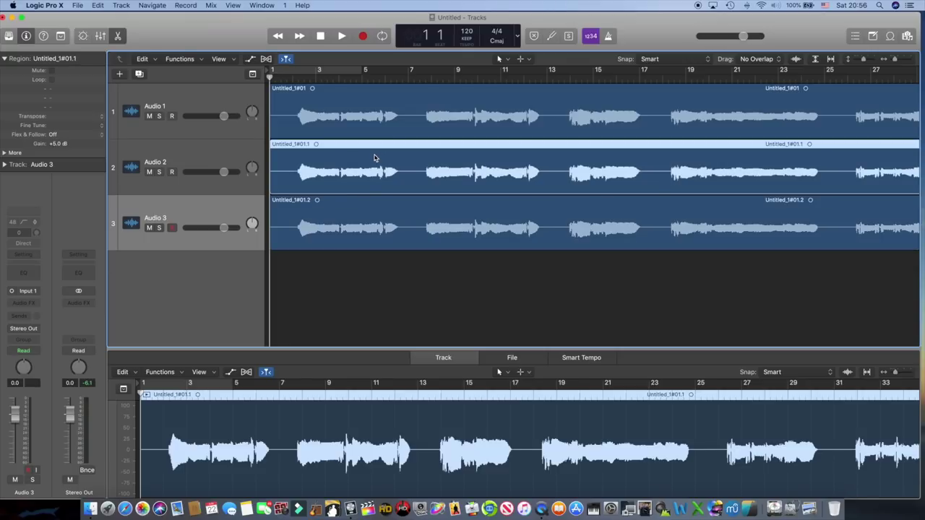
- Play the three stacked tracks together to check the Stereo Out peak level, stop playback and clear the peak indicator
click(341, 36)
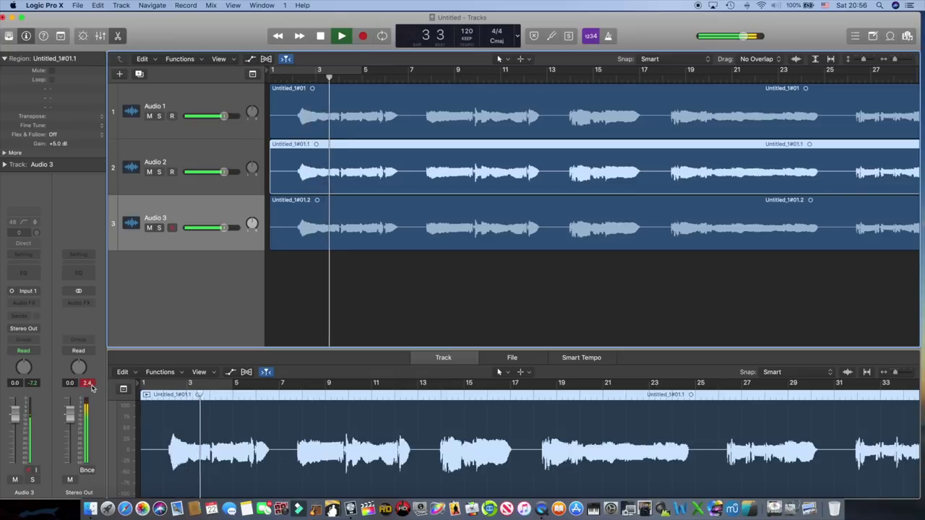
key(space)
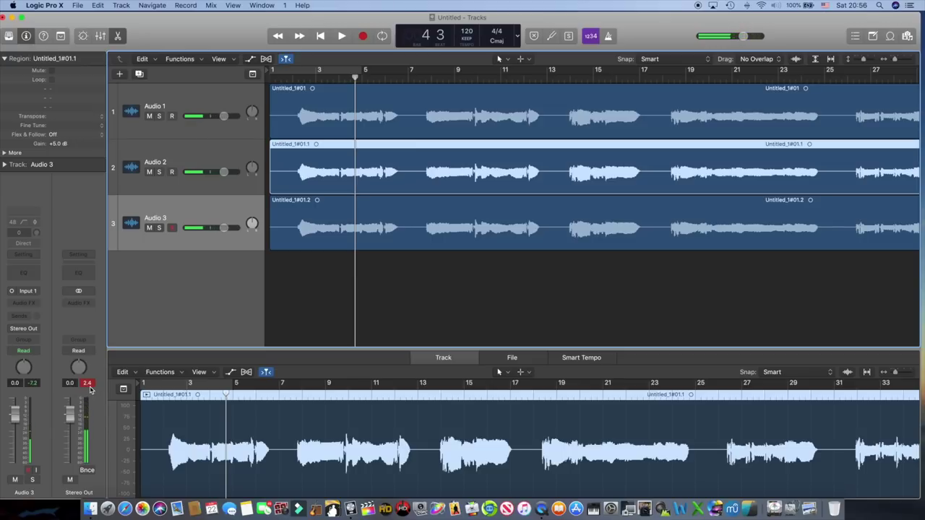
click(88, 384)
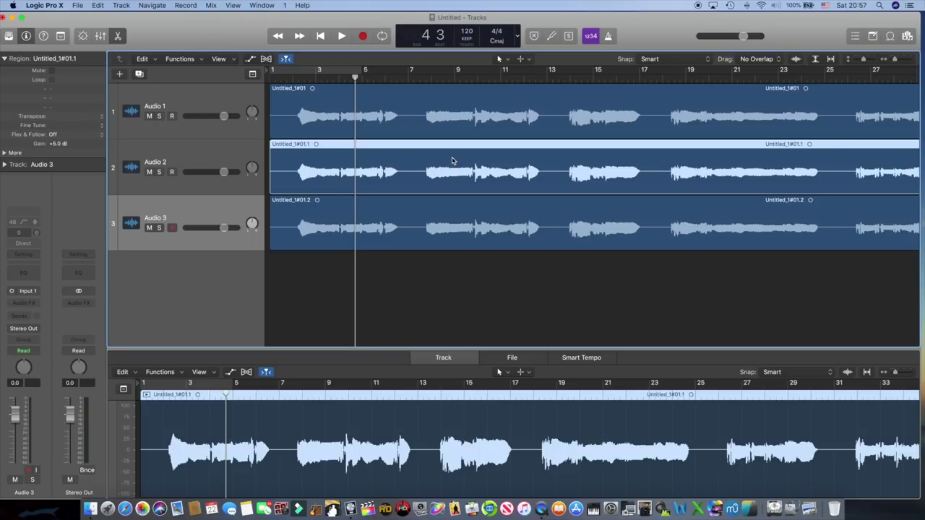
- Rename the Audio 1 track as "الاصلي" in Arabic
click(239, 152)
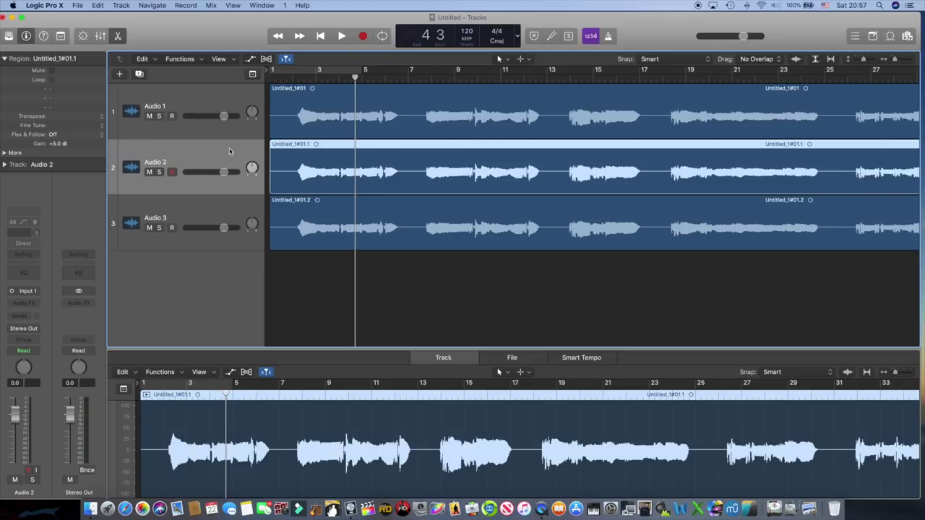
click(160, 108)
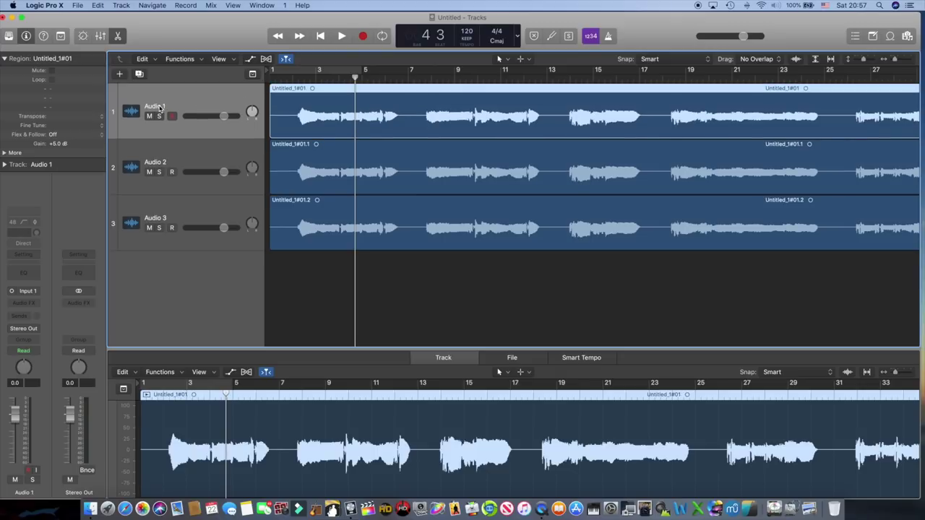
double_click(160, 108)
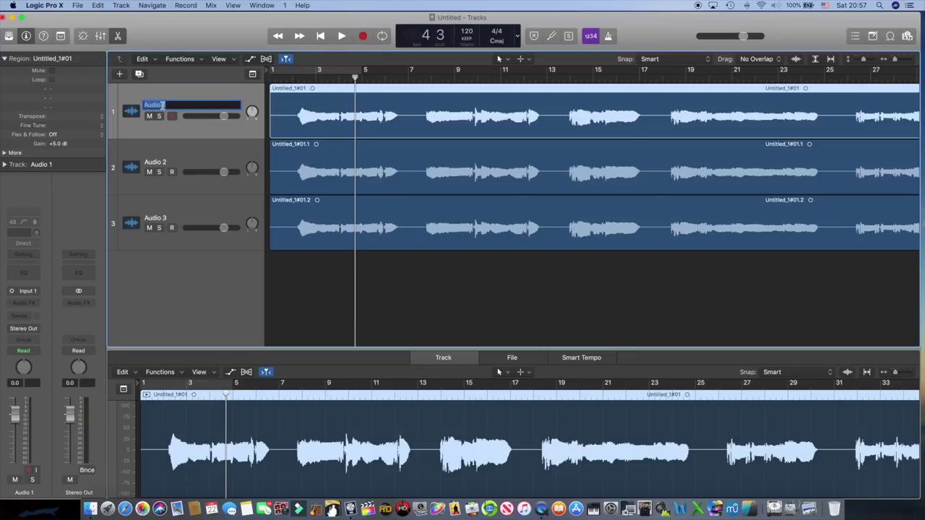
key(BackSpace)
key(ctrl+space)
text(الاصلي)
- Rename the Audio 2 track as "زائد"
click(164, 160)
double_click(162, 161)
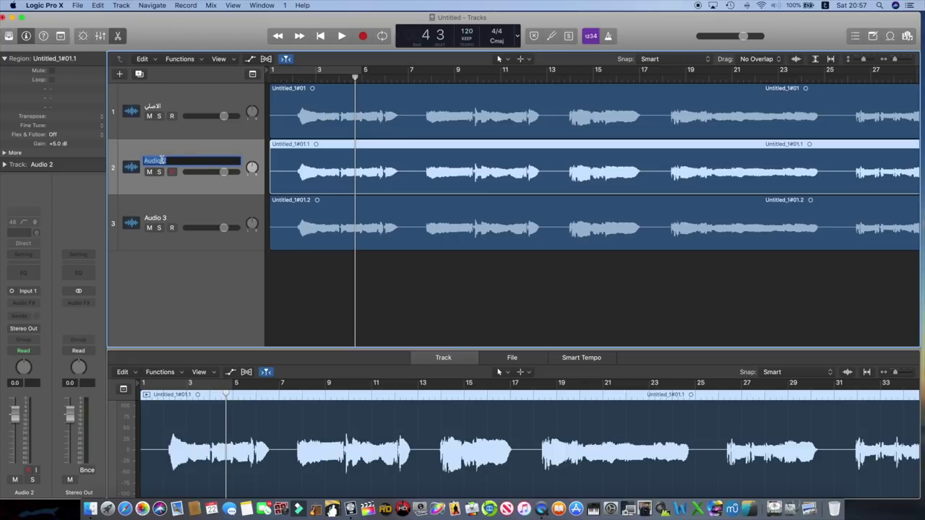
key(BackSpace)
text(الم)
- Rename the Audio 3 track as "ناقص"
click(165, 218)
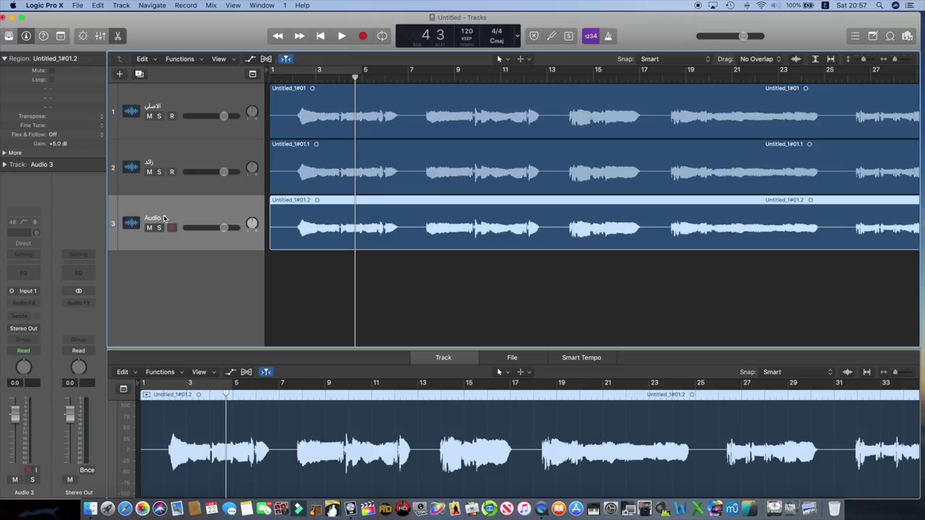
double_click(164, 219)
text(ا)
text(اقص)
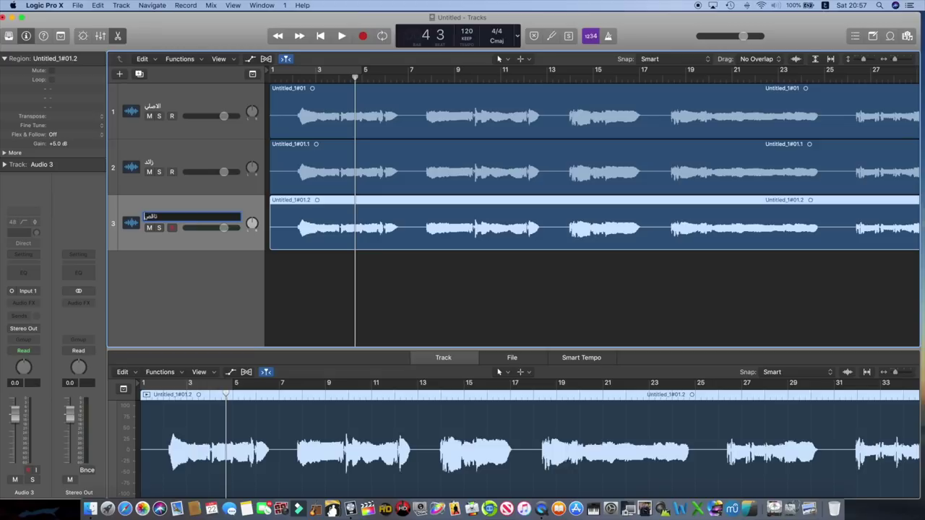
- Add a mono Pitch Shifter to the زائد track with Cents at 7 and Mix at 100%, and close its window
click(179, 187)
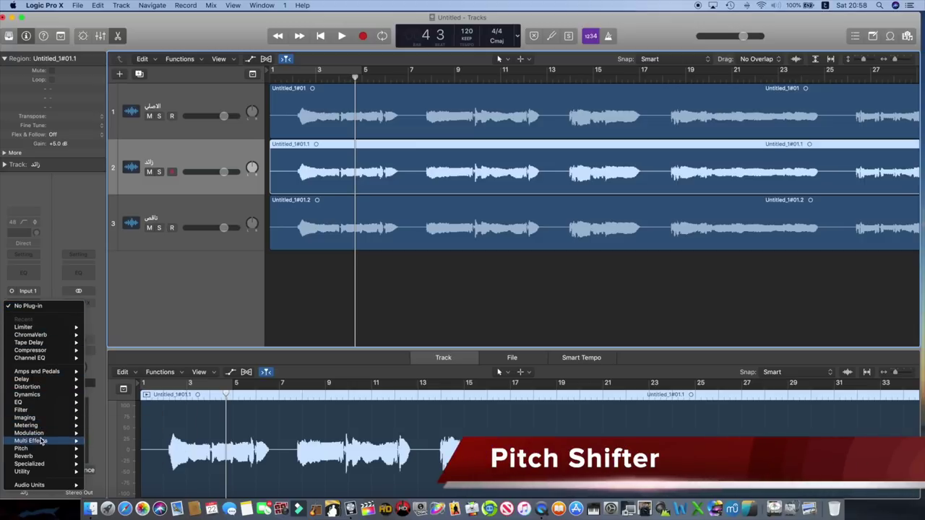
mouse_move(39, 449)
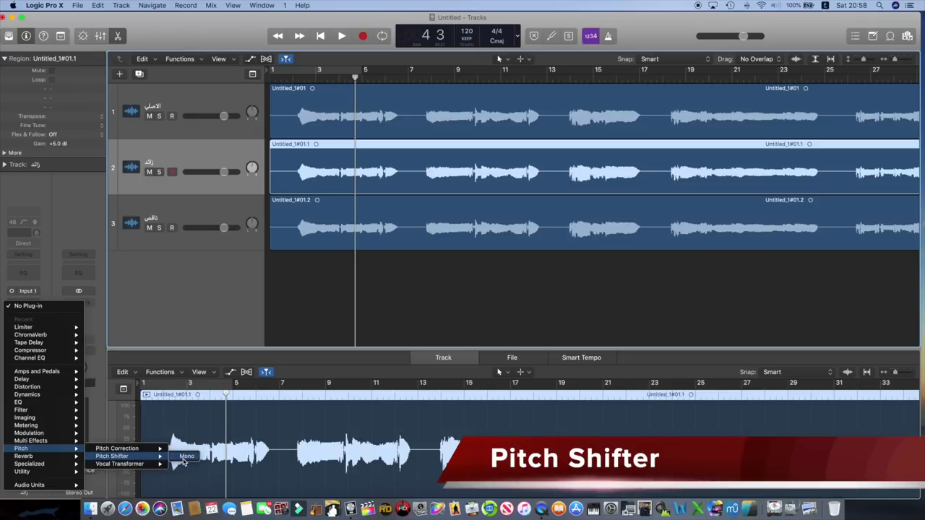
click(184, 458)
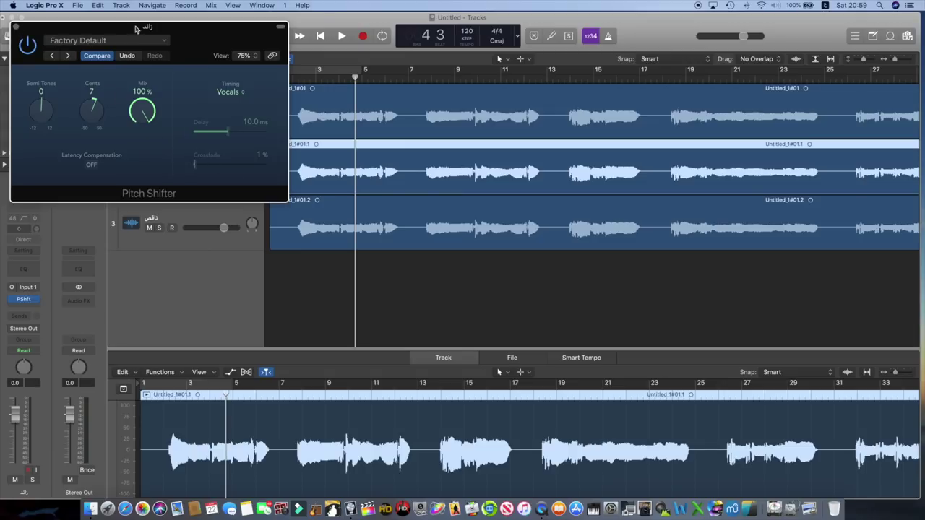
drag(195, 32, 793, 275)
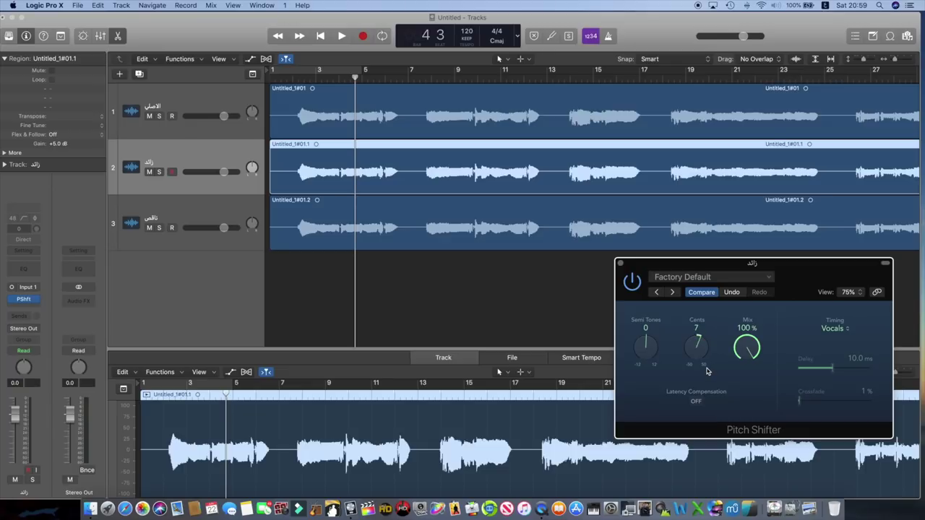
click(619, 264)
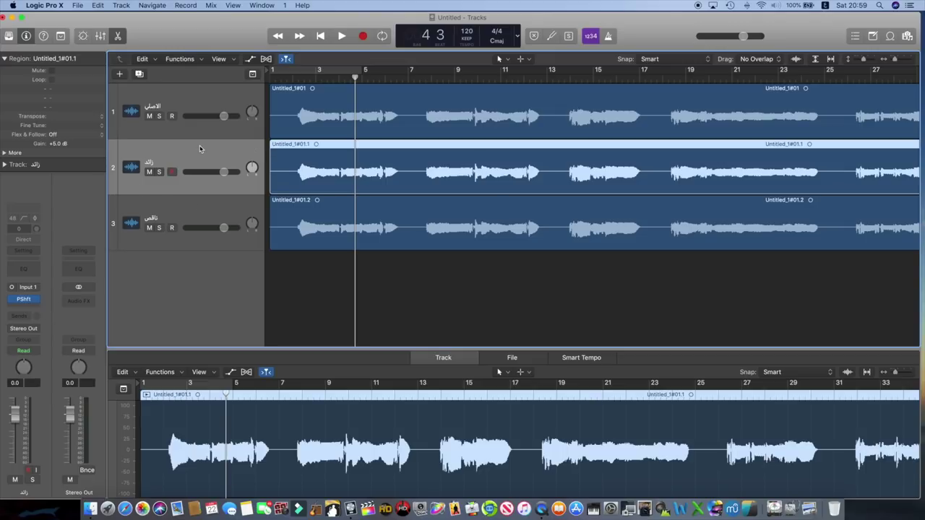
- Add a mono Pitch Shifter to the ناقص track, lower Cents to about -6, and close its window
click(200, 211)
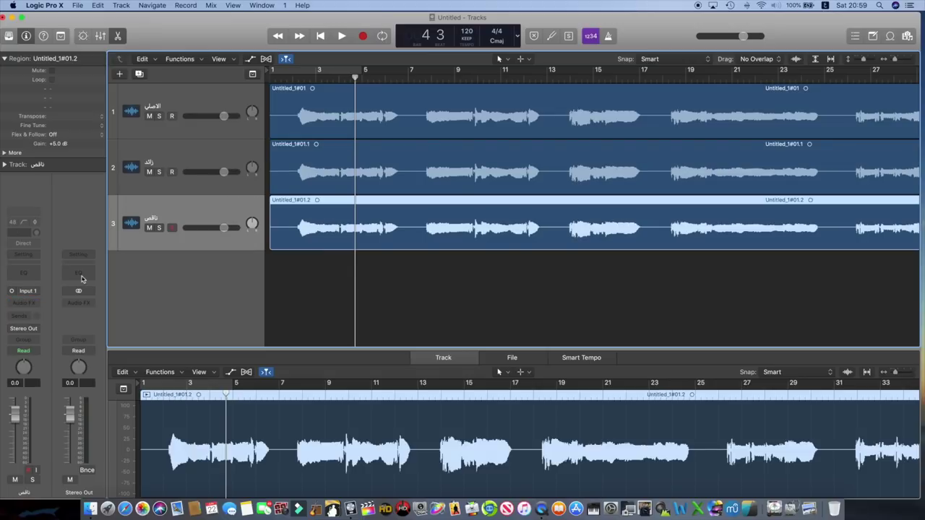
click(18, 303)
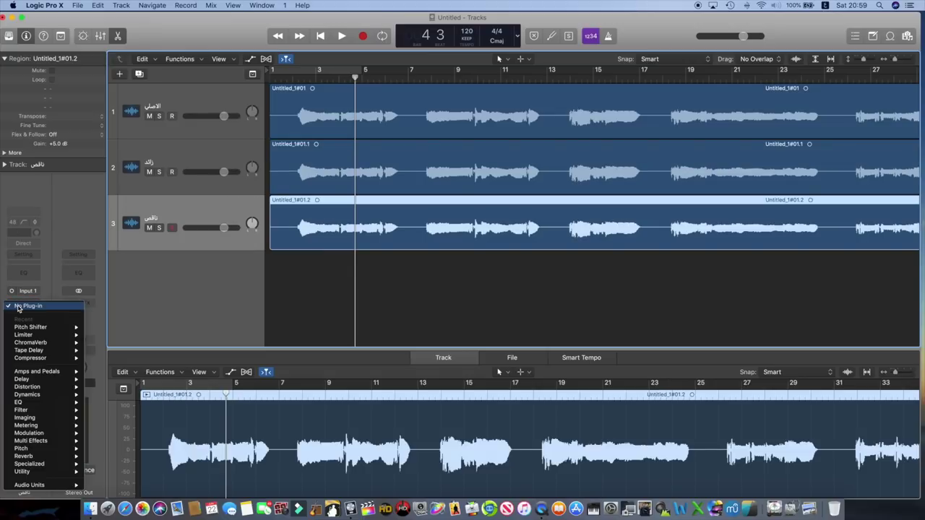
mouse_move(38, 450)
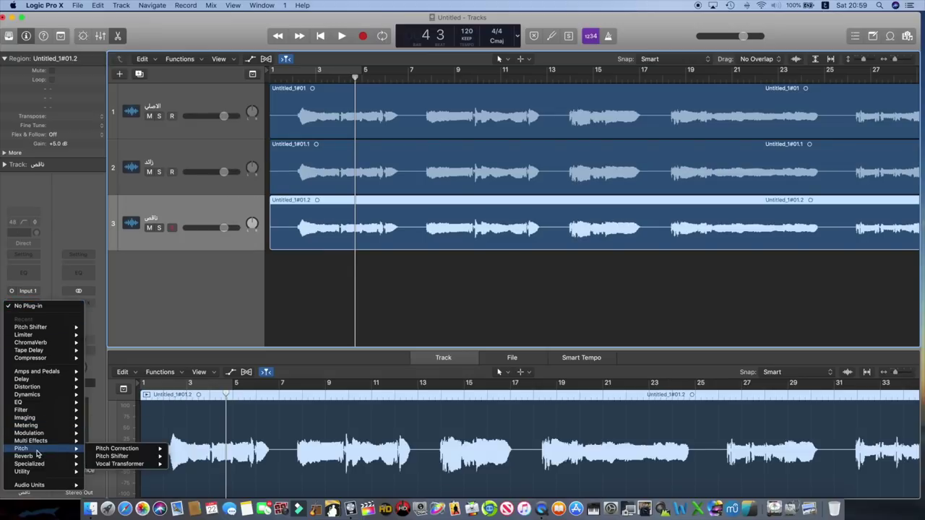
mouse_move(120, 458)
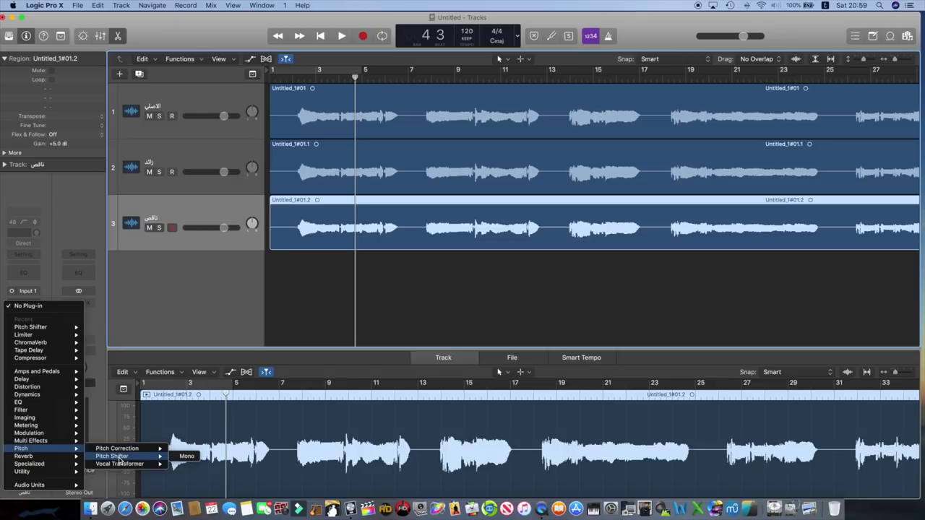
click(189, 458)
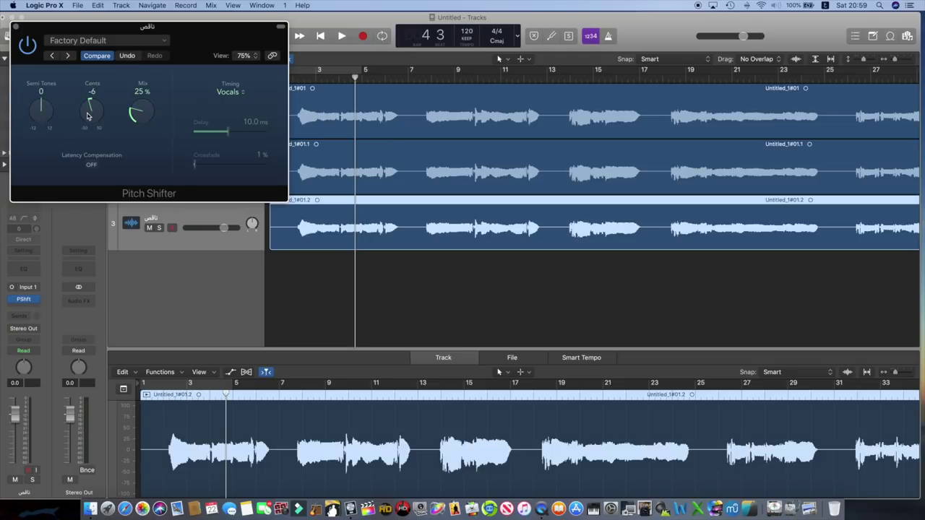
click(15, 29)
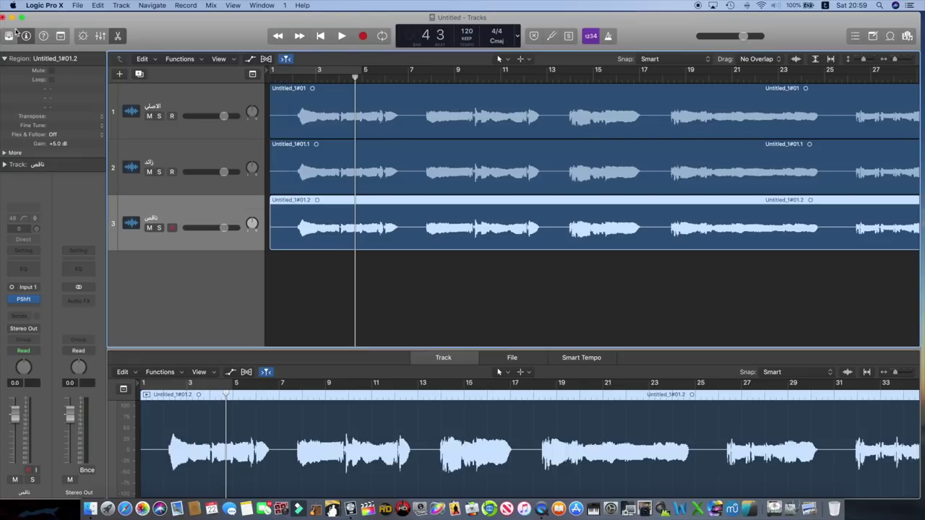
- Pan the زائد track to +40 and the ناقص track to -40
click(336, 187)
click(354, 233)
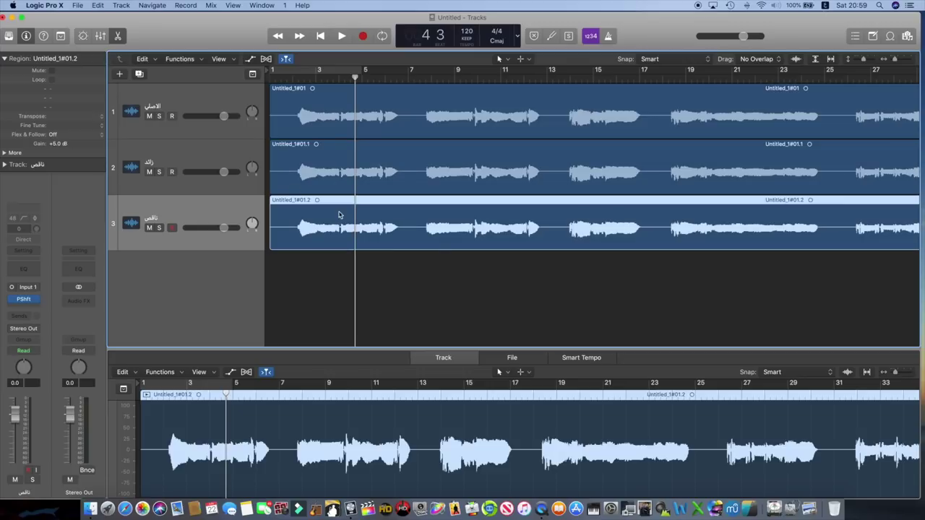
click(250, 170)
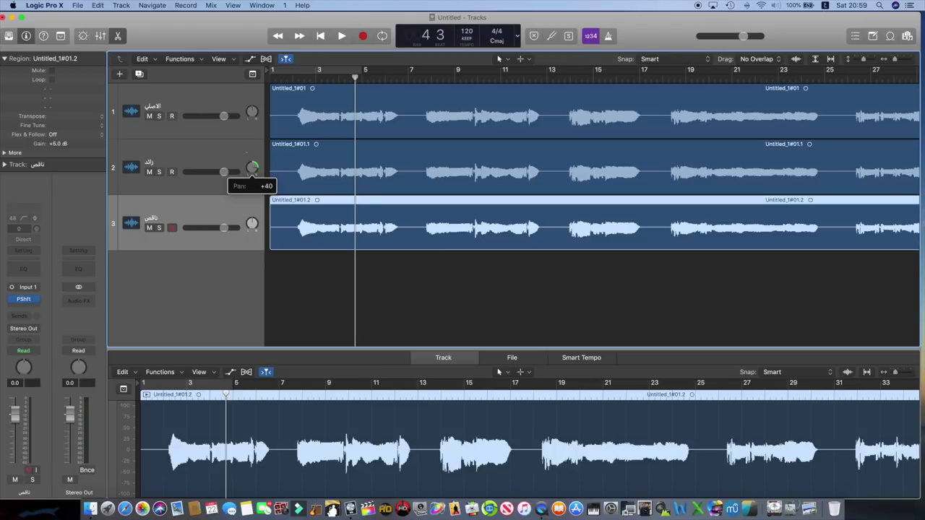
drag(251, 169, 275, 179)
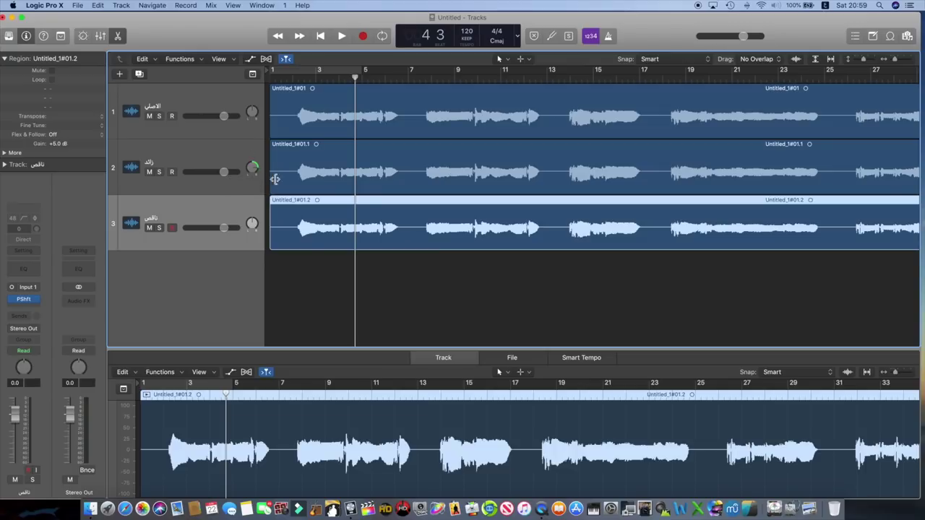
click(251, 223)
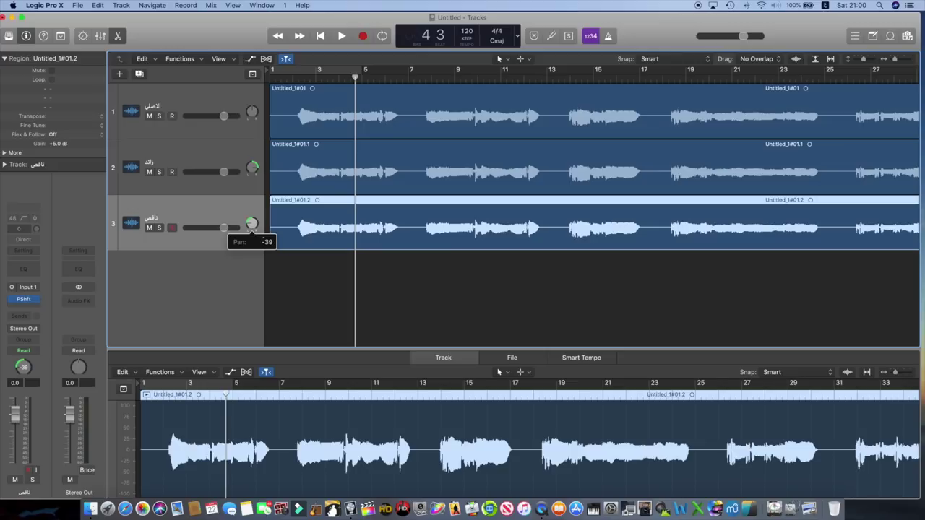
drag(252, 223, 252, 223)
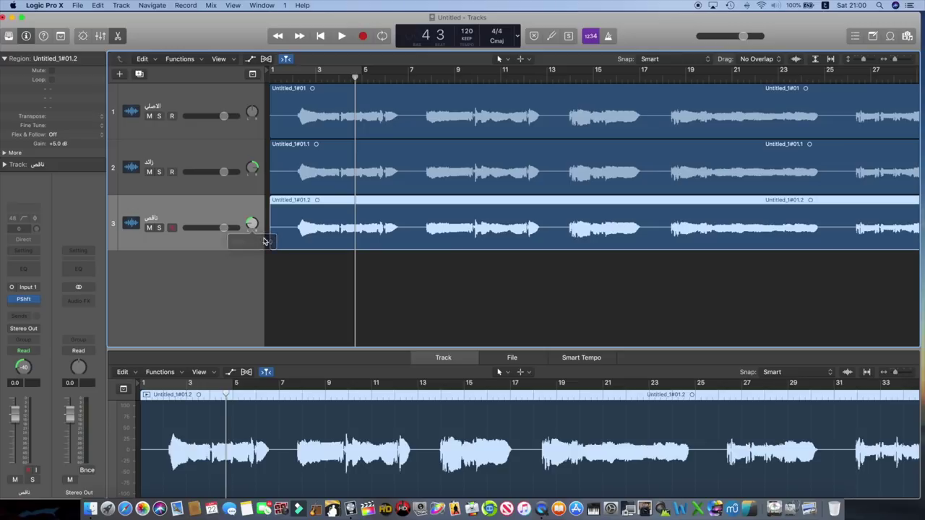
- Play from the beginning and lower the ناقص track to about -2.8 dB and the زائد track by a similar amount
click(320, 36)
click(341, 36)
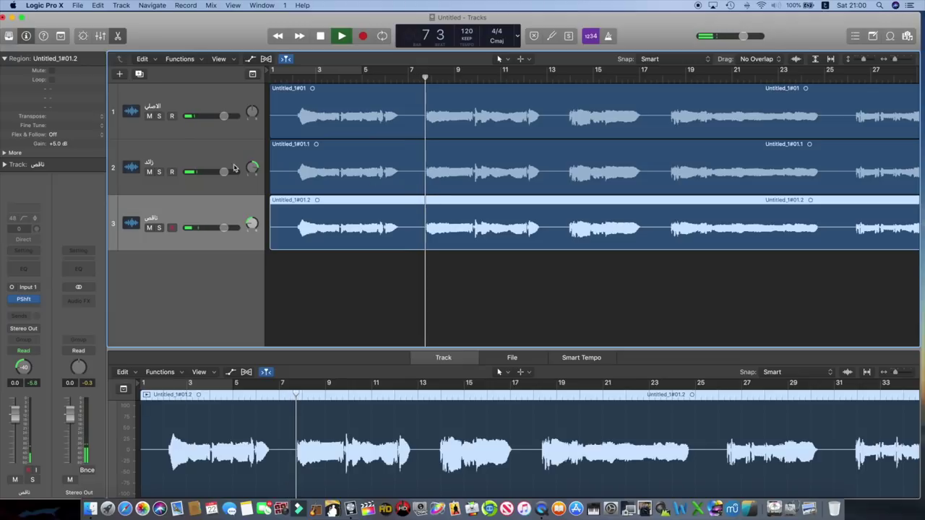
mouse_move(223, 171)
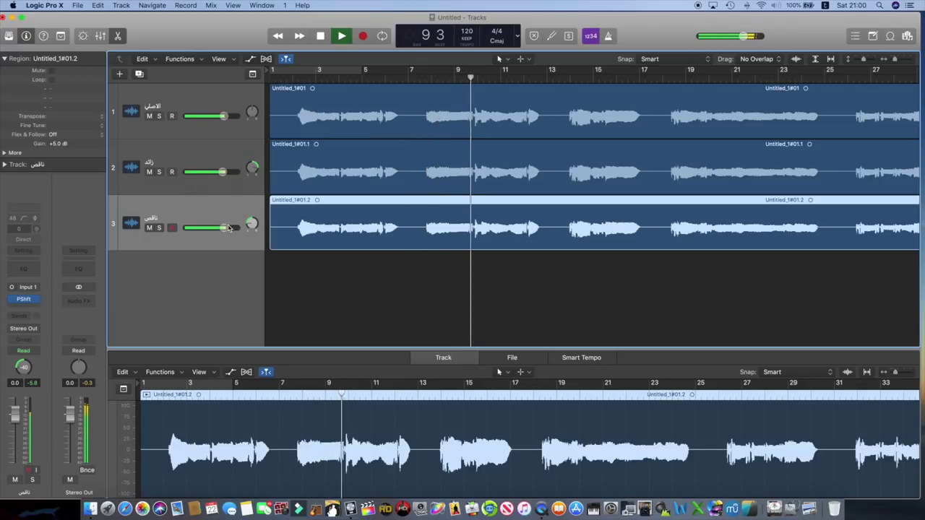
drag(223, 228, 217, 228)
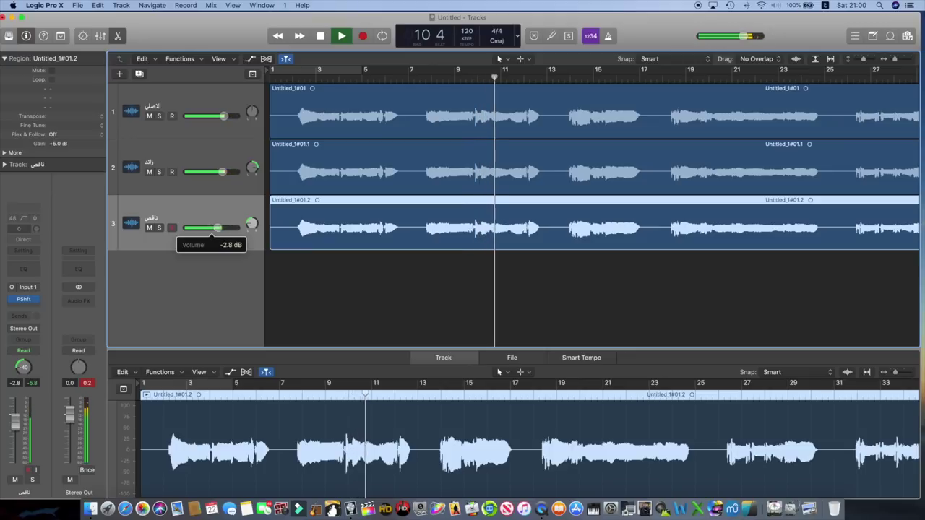
drag(223, 171, 215, 172)
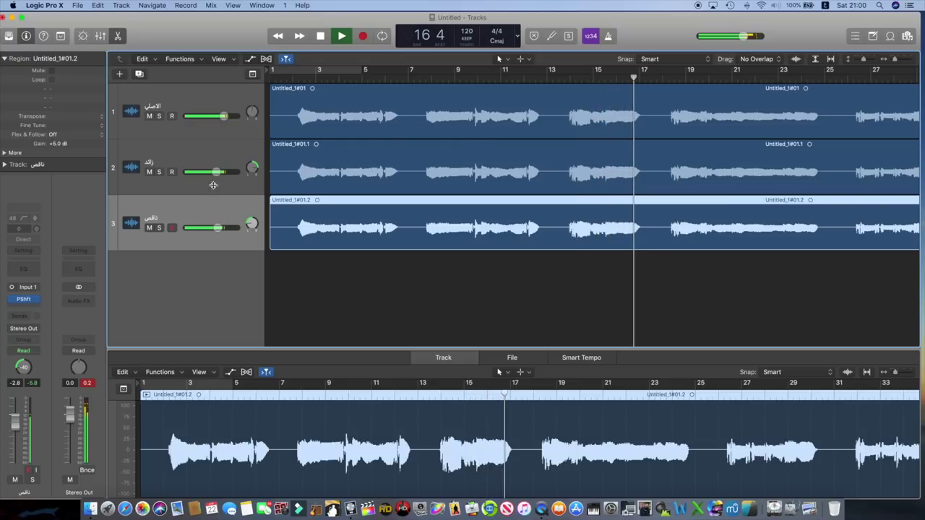
- Fine-tune the two duplicate tracks' volumes during playback, bringing the ناقص track to about -3.4 dB
drag(216, 172, 213, 172)
drag(216, 229, 214, 230)
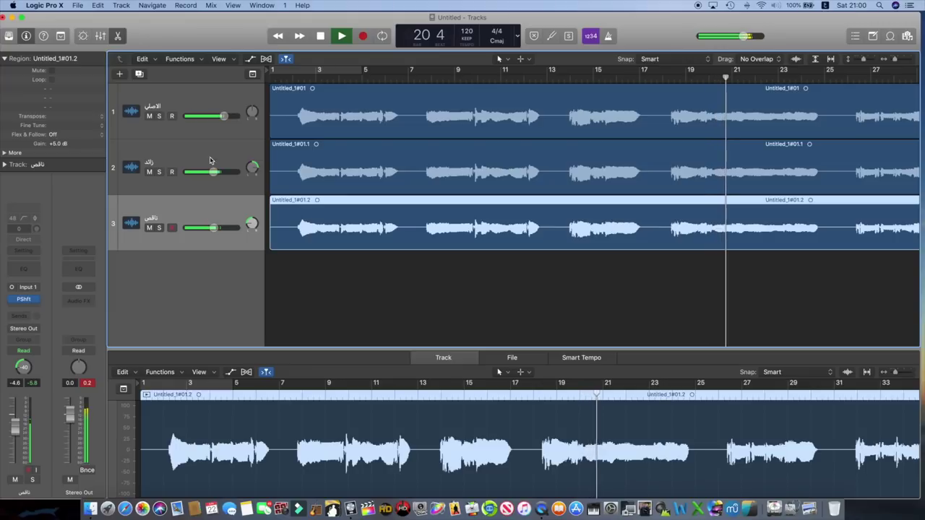
drag(214, 172, 215, 173)
drag(213, 228, 218, 229)
- Widen the panning to about +63 on زائد and -64 on ناقص, and raise the ناقص volume to about -2.3 dB
drag(252, 168, 252, 167)
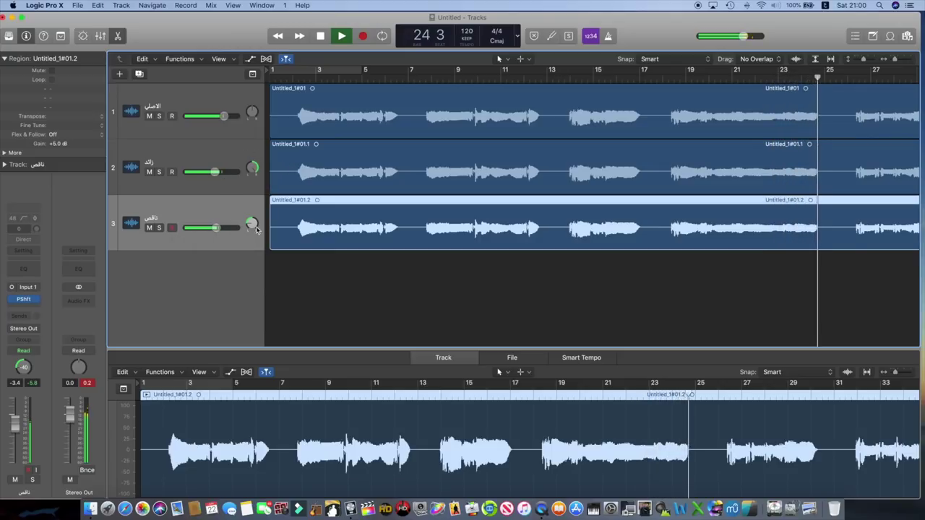
mouse_move(254, 227)
mouse_down()
mouse_move(254, 238)
mouse_move(251, 224)
mouse_up()
drag(216, 175, 224, 176)
drag(215, 228, 219, 228)
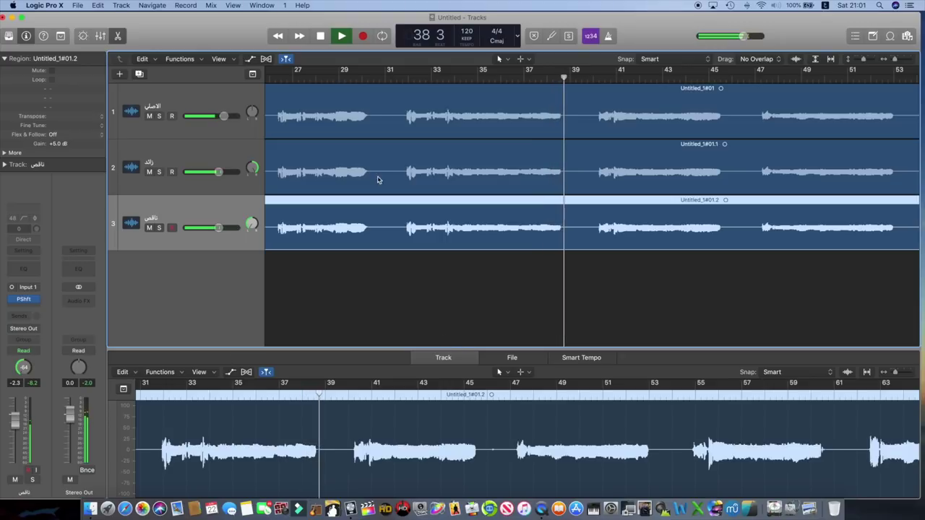
- Readjust the volumes of the زائد and ناقص tracks and set both to -3.5 dB
mouse_move(218, 172)
drag(212, 178, 211, 178)
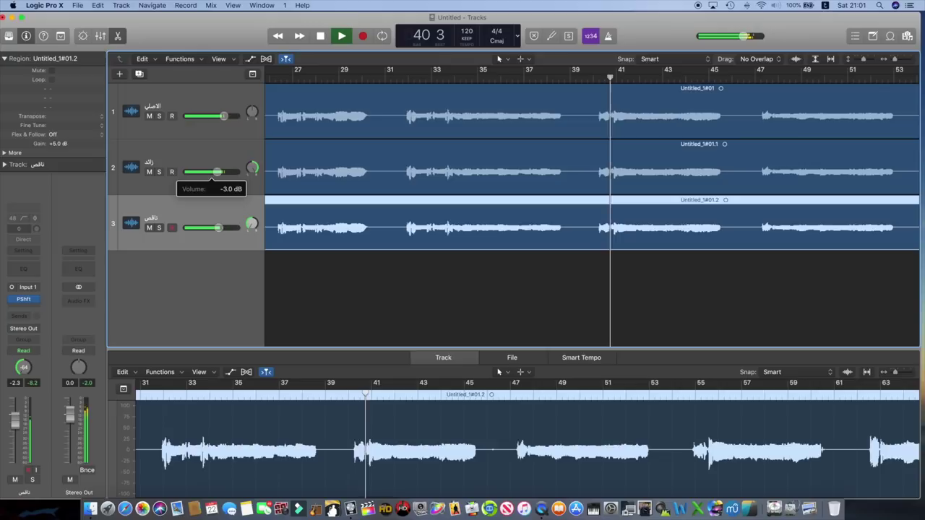
drag(217, 228, 215, 227)
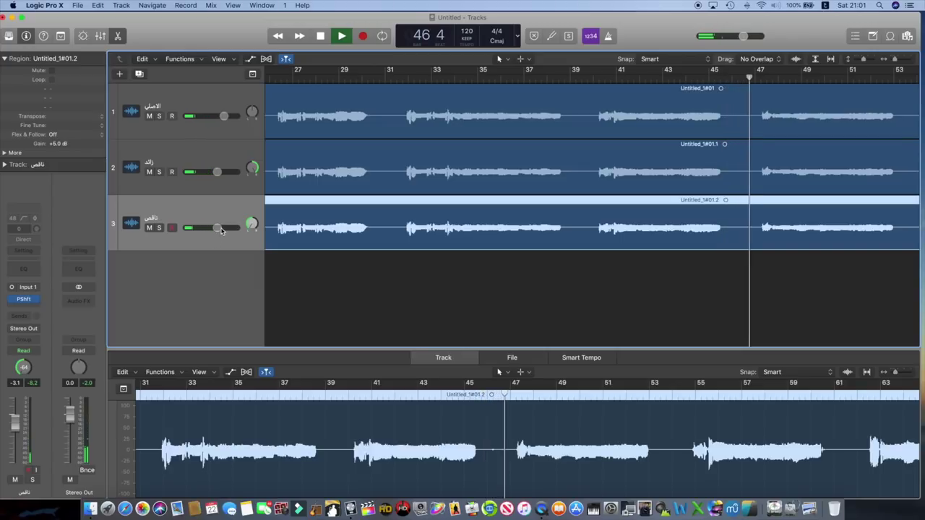
double_click(16, 383)
text(-7)
key(Return)
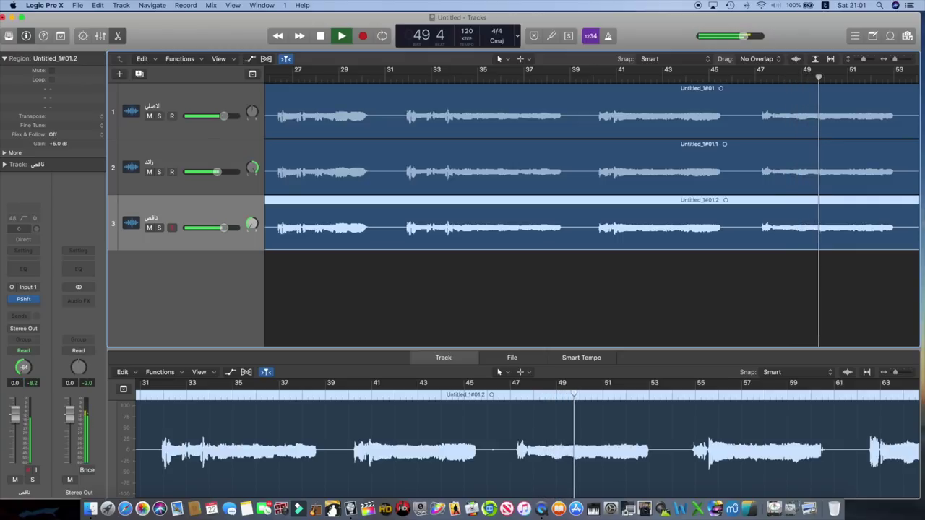
text(-7)
key(Return)
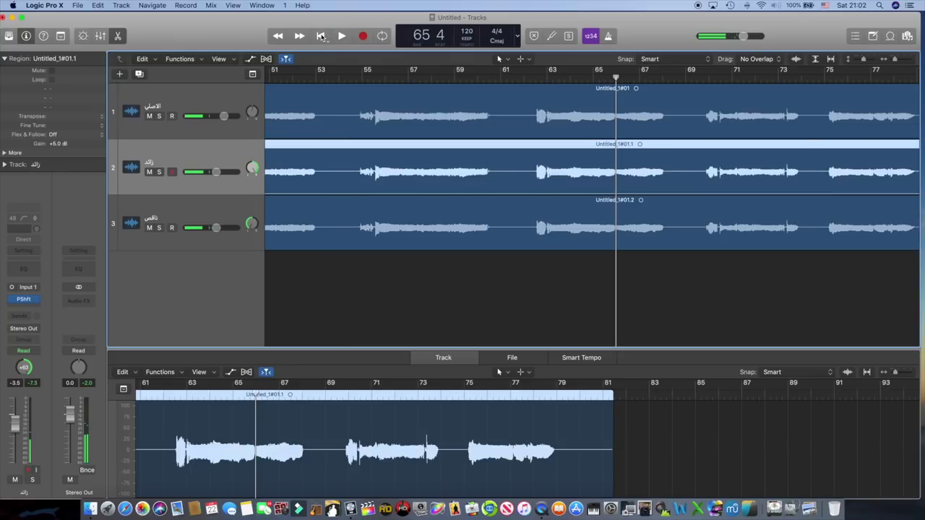
- Stop playback, play again from the beginning and slightly lower the الاصلي track's volume
key(space)
key(Return)
click(341, 36)
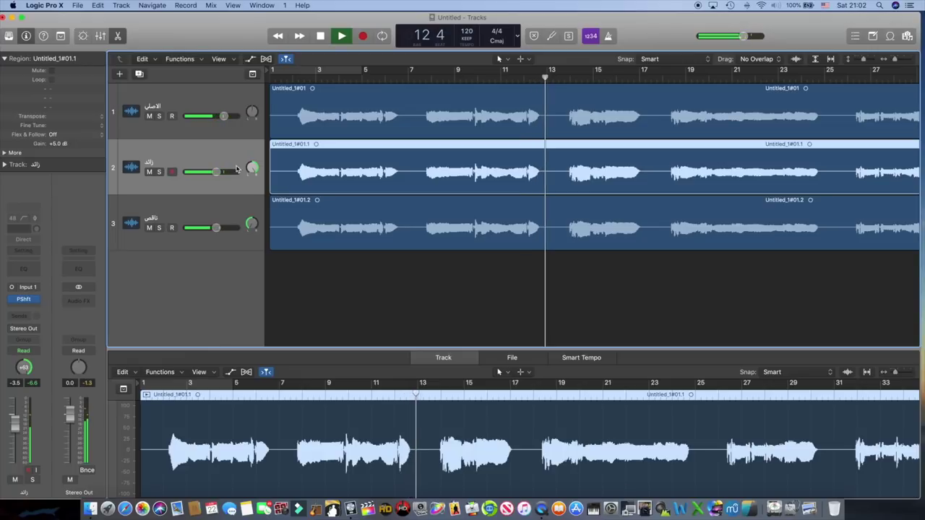
drag(225, 119, 220, 118)
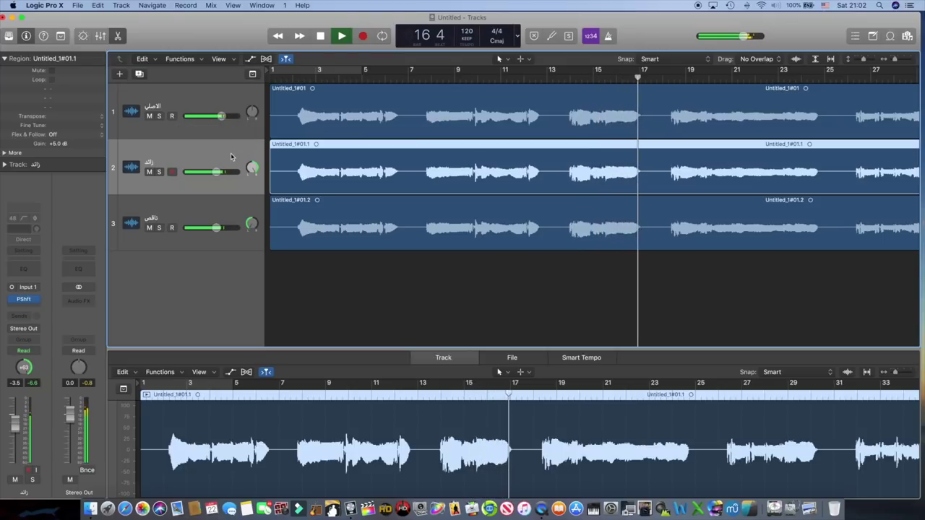
- Stop playback, return to the project start and reduce the height of the زائد and ناقص tracks
click(320, 36)
click(320, 36)
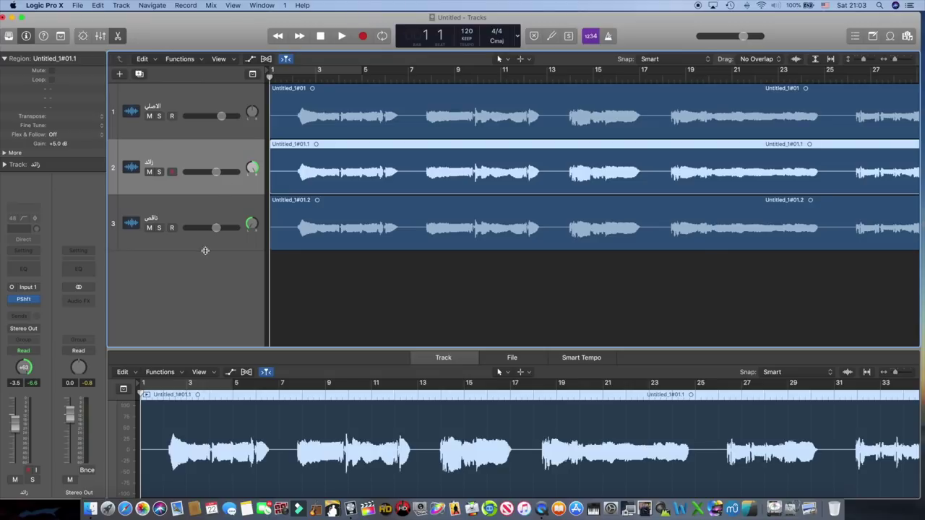
drag(203, 249, 202, 159)
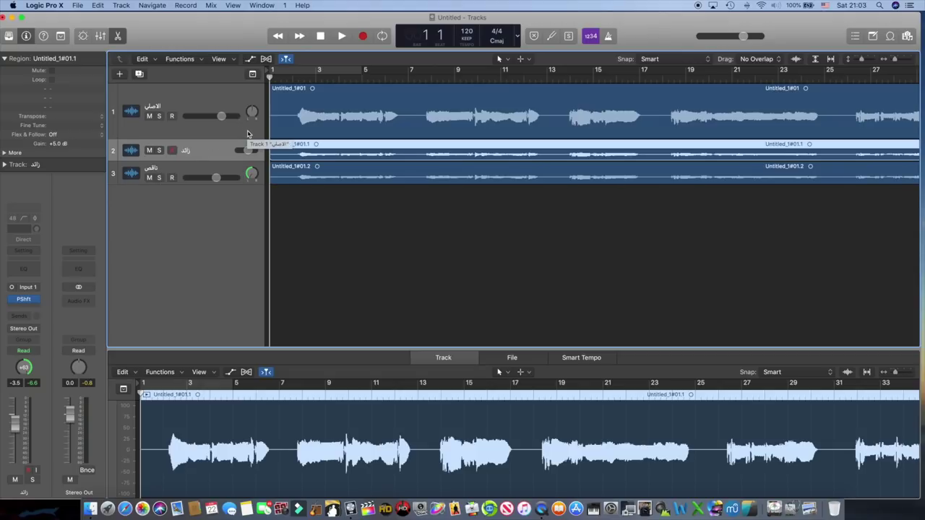
- Duplicate the الاصلي track with its audio region twice, placing both copies below the ناقص track
click(247, 133)
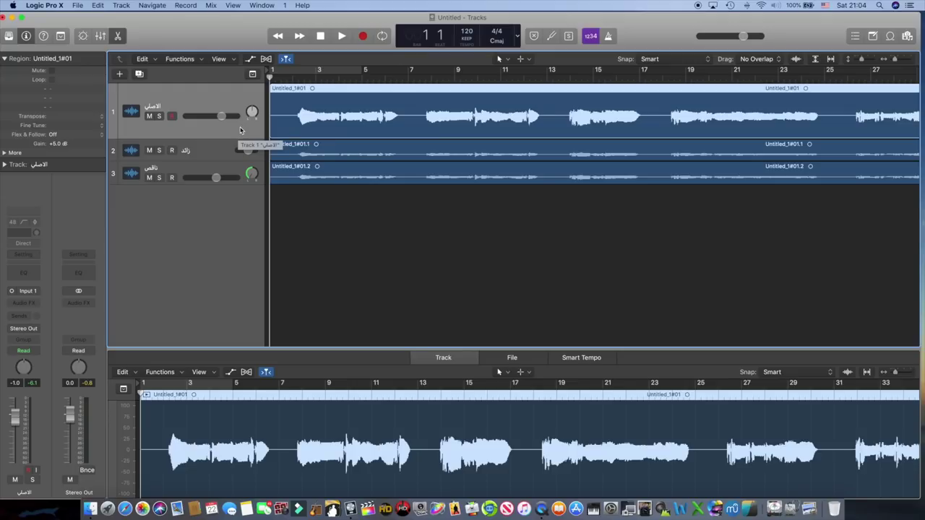
drag(241, 130, 244, 232)
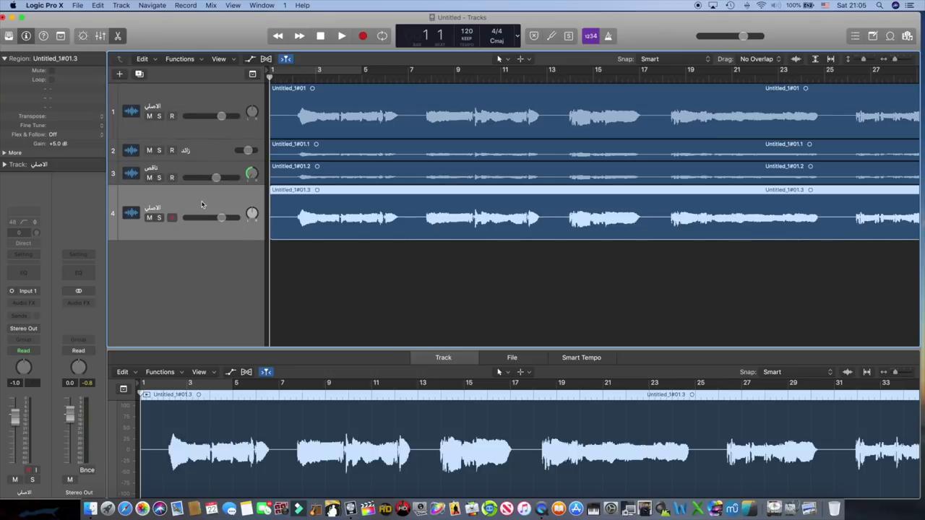
drag(201, 205, 207, 269)
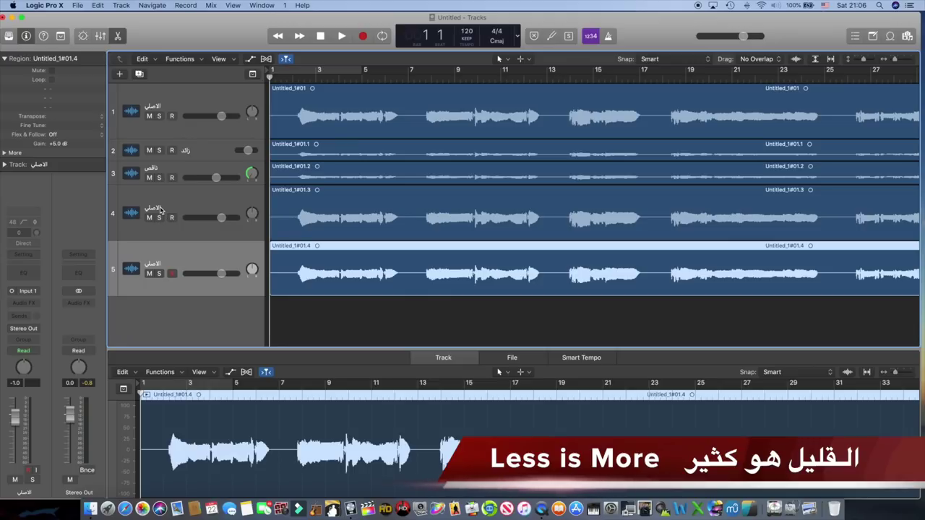
- Rename the first new copy of the الاصلي track, track 4, as Reverb
click(161, 209)
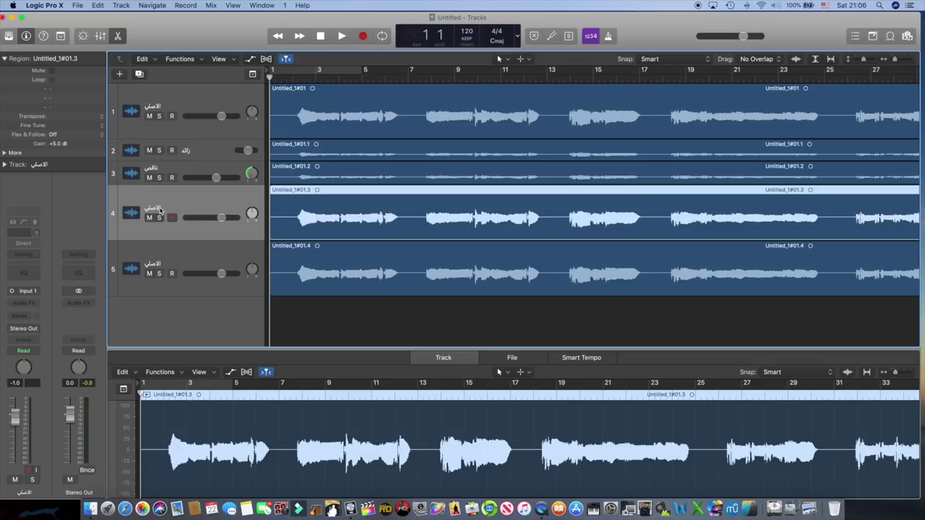
double_click(159, 208)
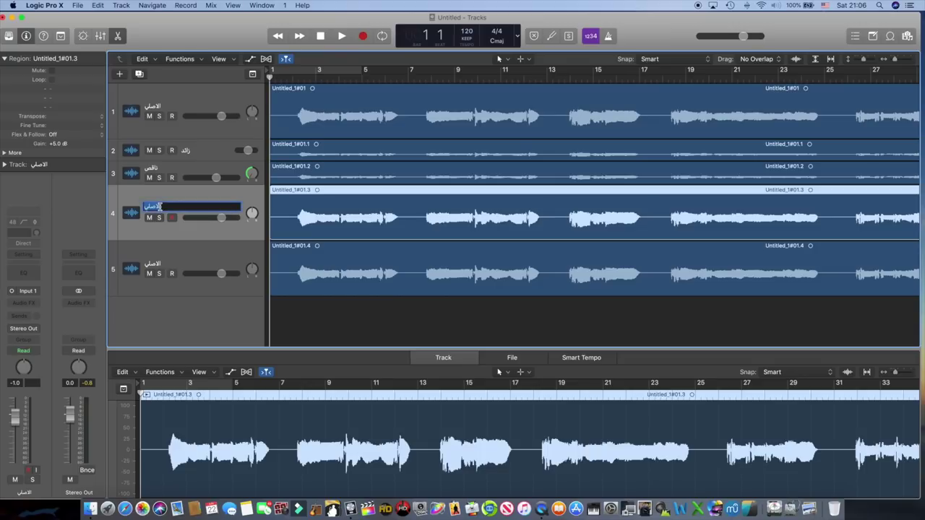
key(ctrl+space)
key(BackSpace)
key(BackSpace)
key(ctrl+space)
text(Reverb)
click(235, 257)
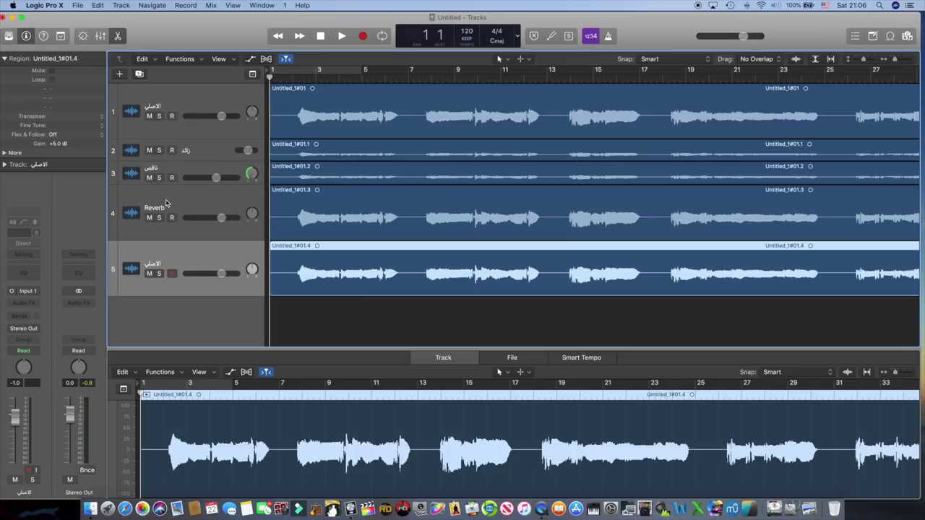
- Rename track 5 as Delay and mute it
click(165, 204)
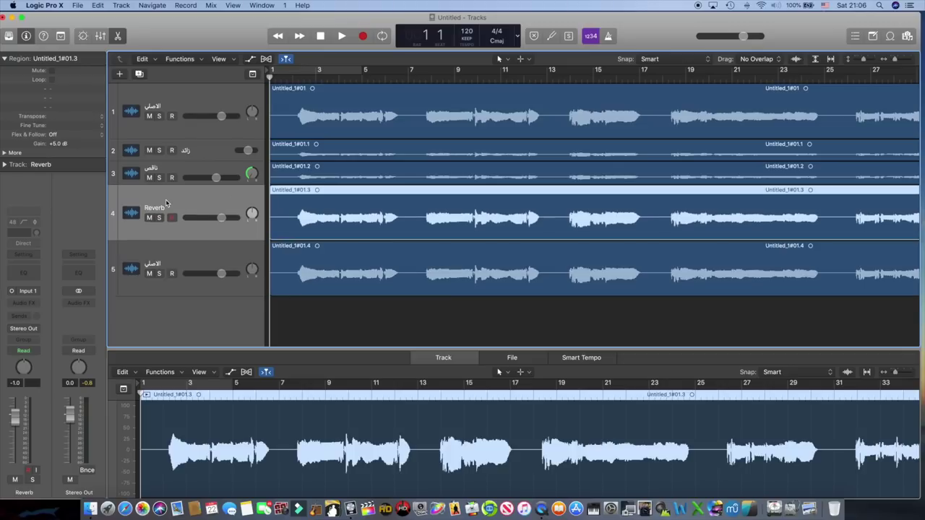
double_click(154, 263)
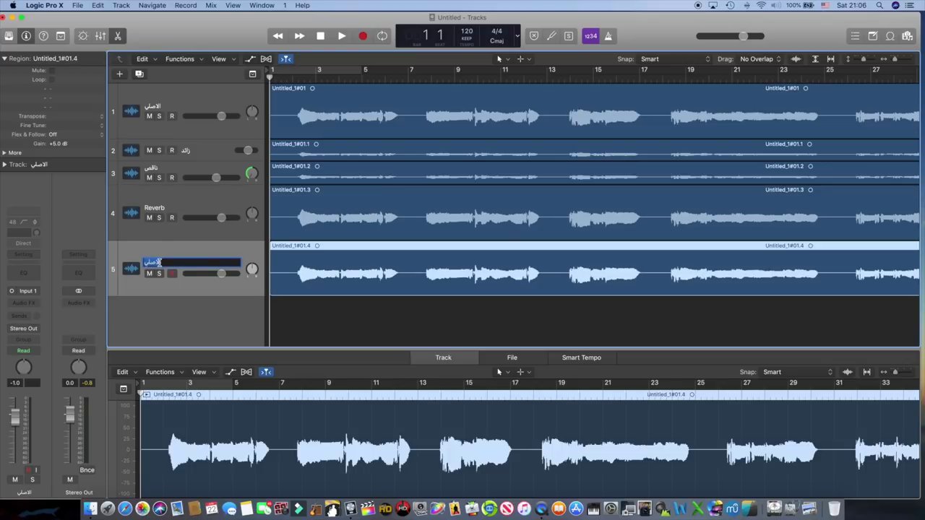
text(Delay)
key(Return)
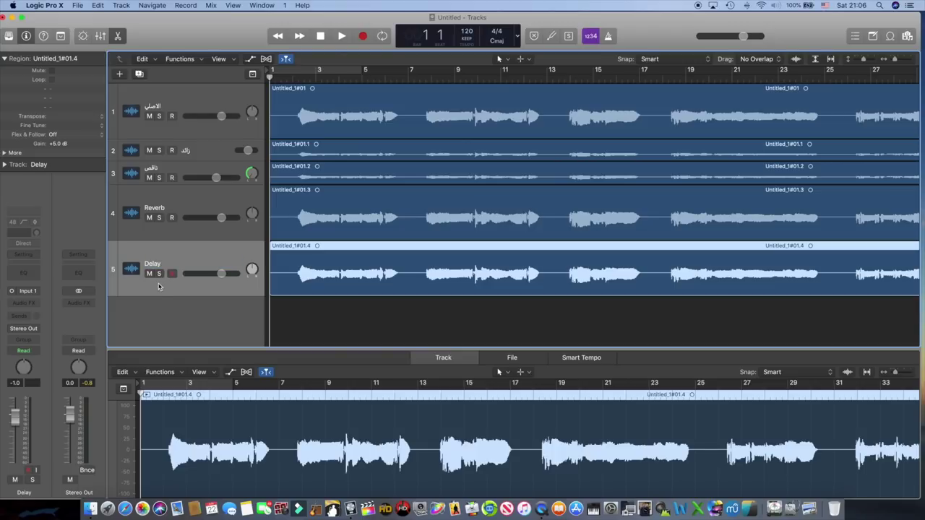
click(149, 274)
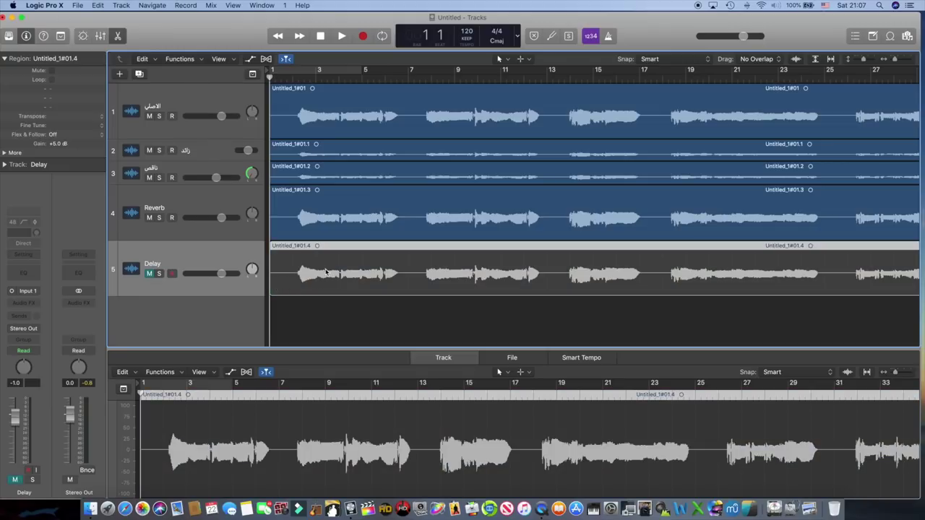
- Insert the mono Space Designer reverb on the Reverb track and move its window clear of the track names
click(186, 205)
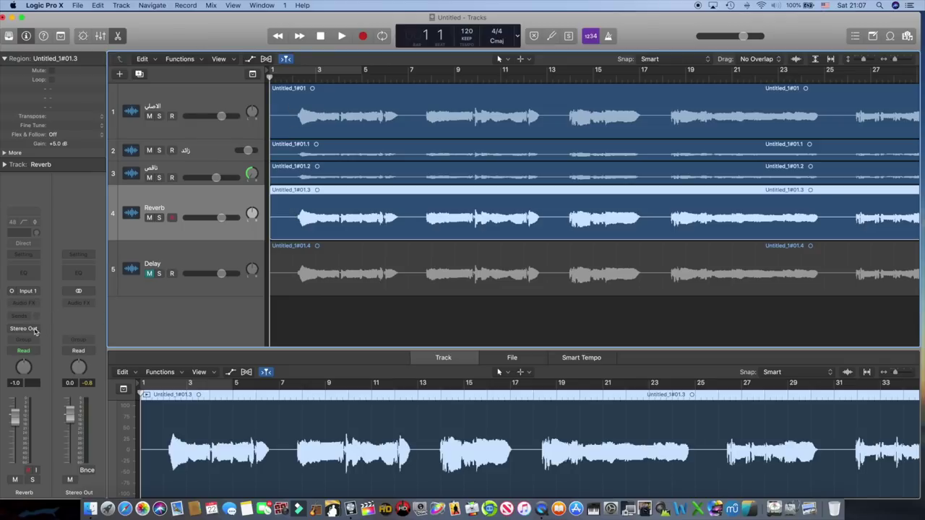
click(19, 304)
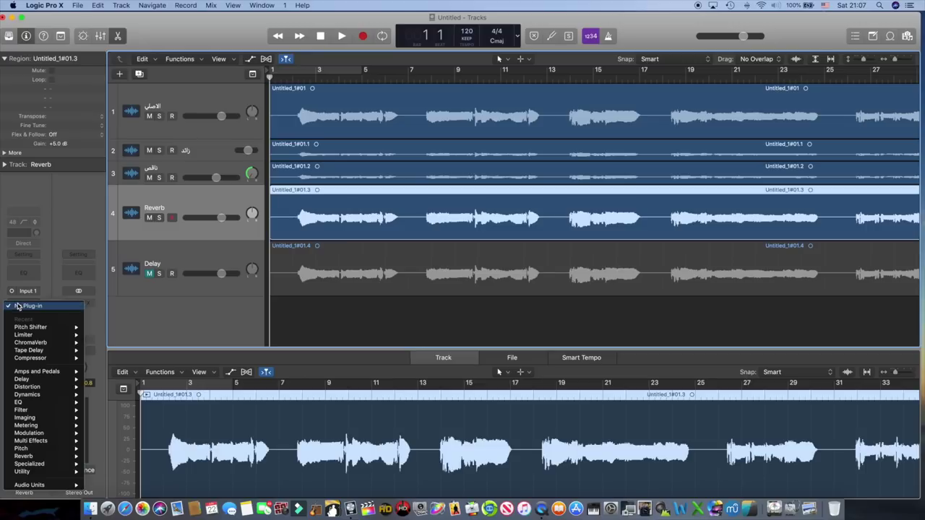
mouse_move(39, 397)
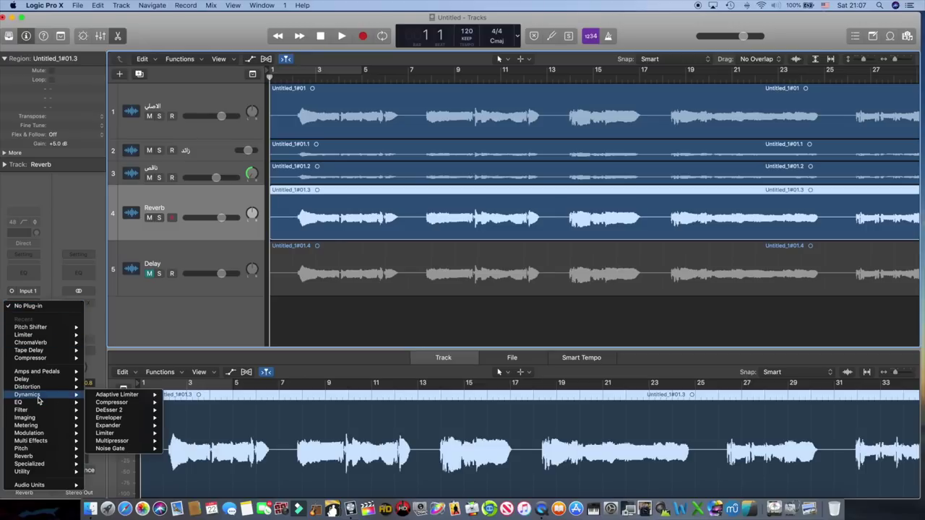
mouse_move(40, 458)
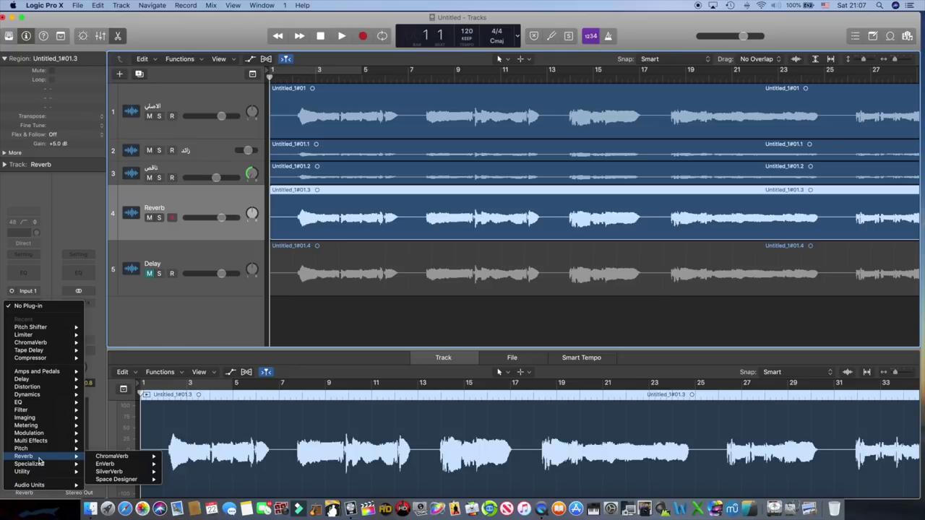
mouse_move(116, 471)
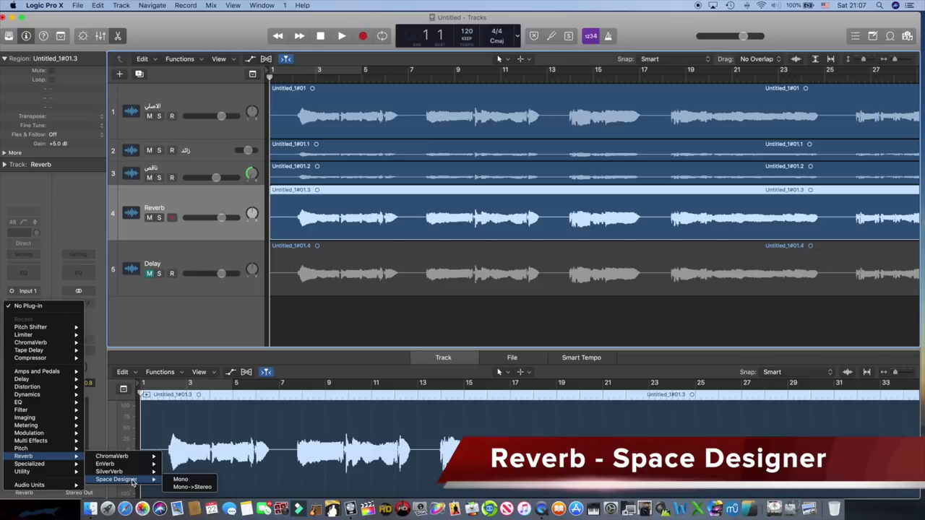
click(175, 481)
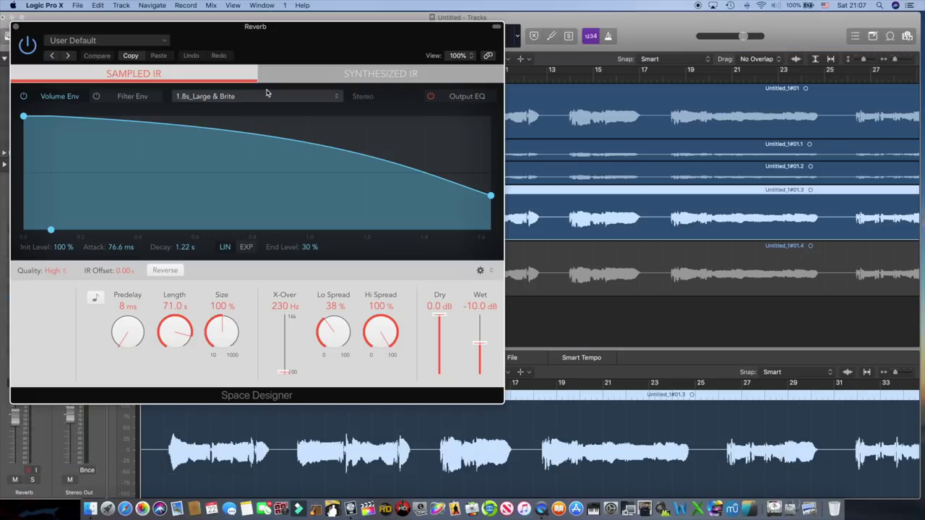
drag(212, 35, 408, 54)
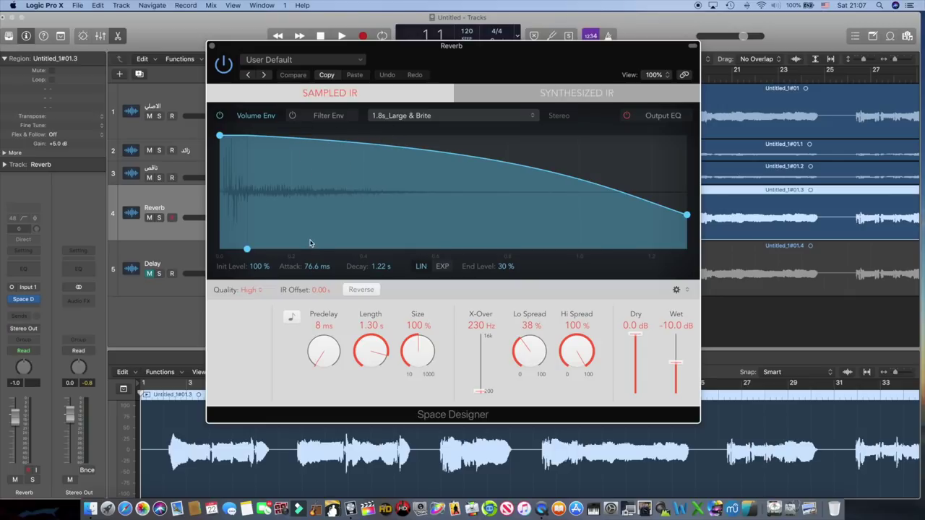
- Load the 02.4s Long City Street preset from the large outdoor spaces in Space Designer
click(330, 60)
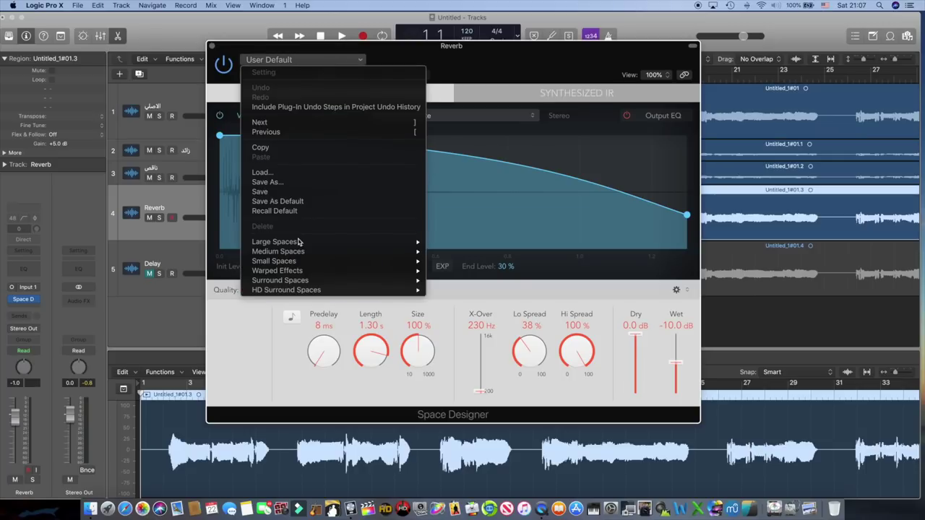
mouse_move(299, 242)
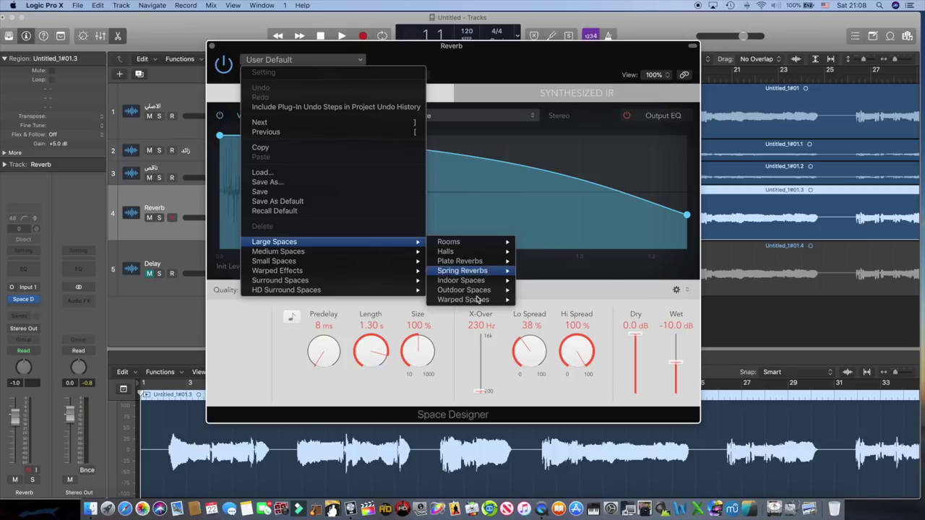
mouse_move(474, 292)
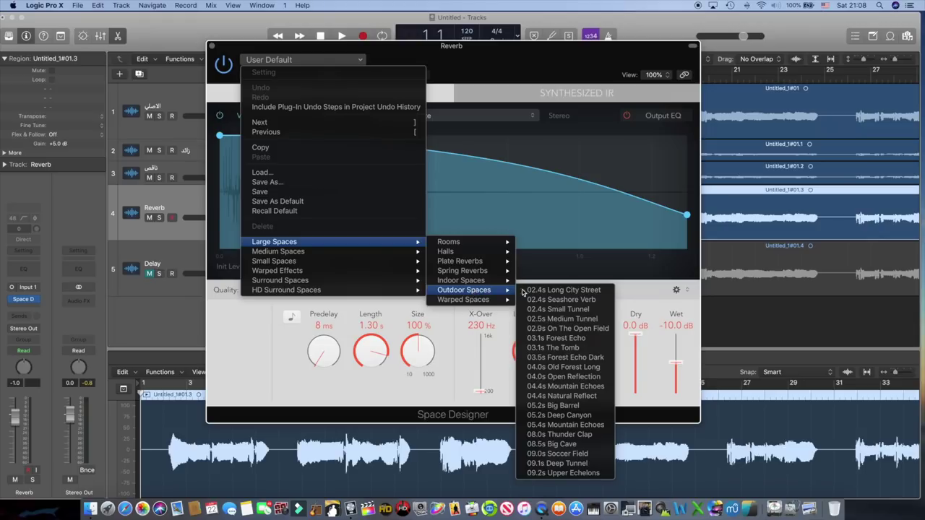
click(546, 291)
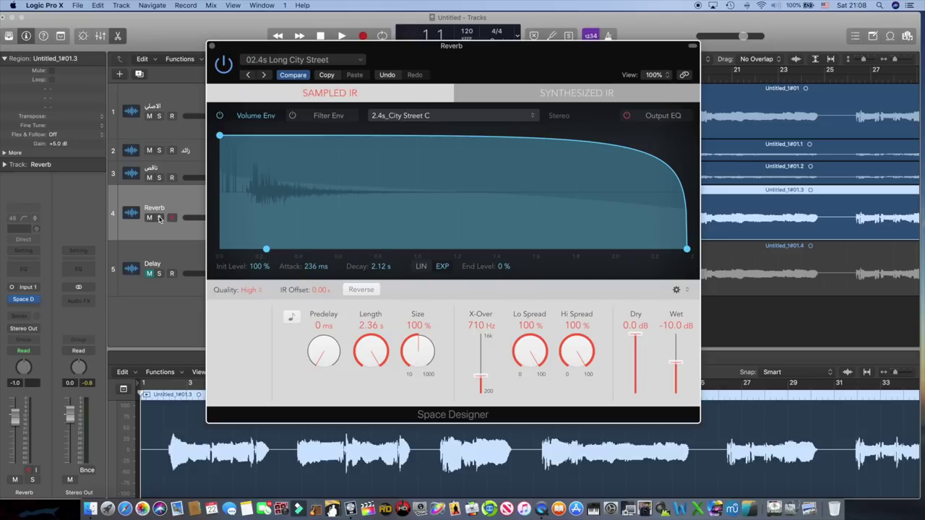
- Solo the Reverb track and, during playback, set Space Designer's Wet level to -5.0 dB and its Dry level to mute
click(159, 217)
click(342, 36)
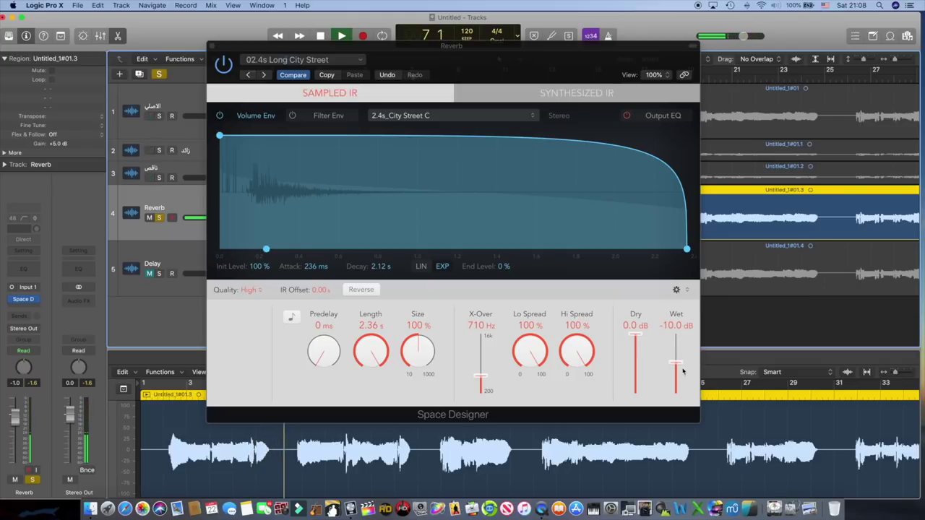
drag(677, 364, 642, 373)
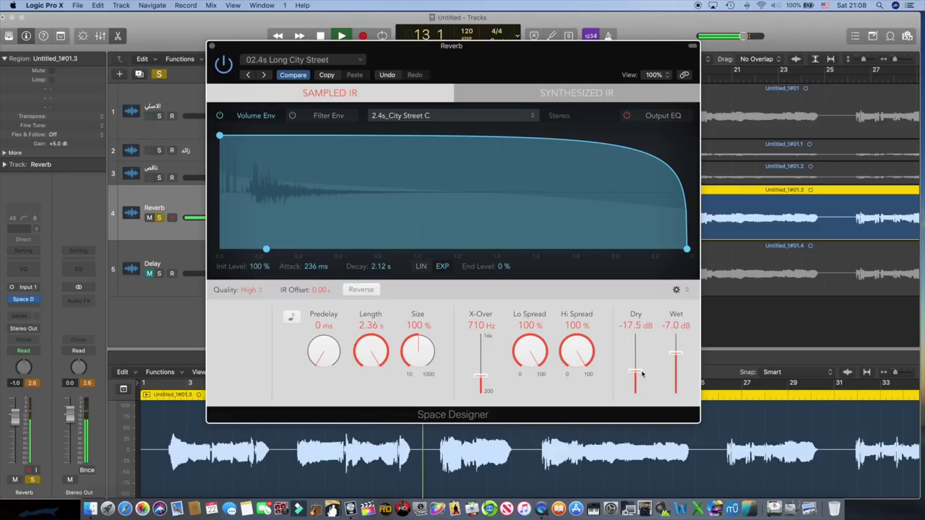
drag(641, 373, 642, 382)
drag(677, 356, 680, 352)
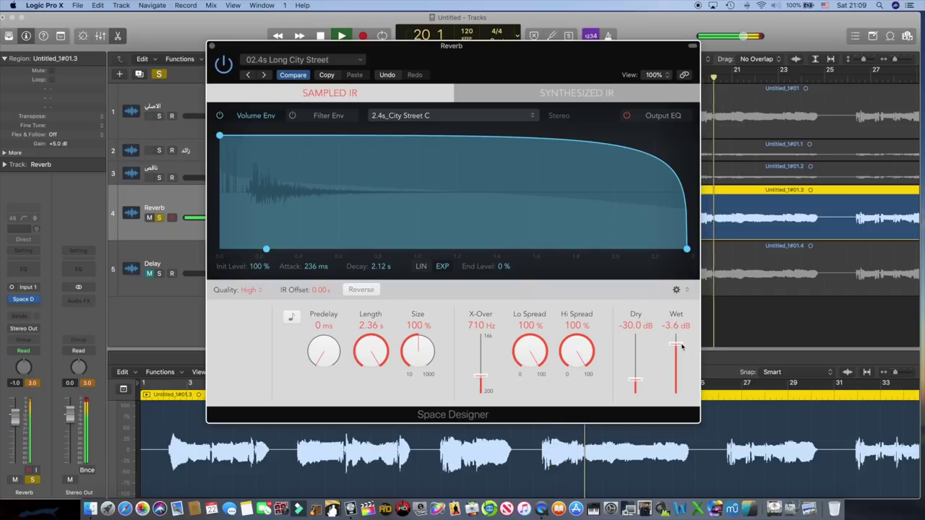
drag(680, 348, 681, 351)
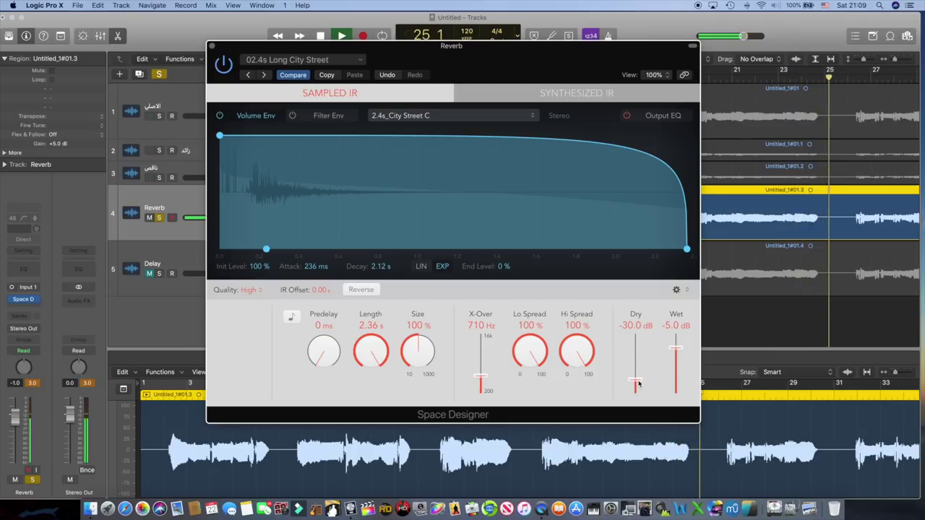
drag(636, 382, 635, 395)
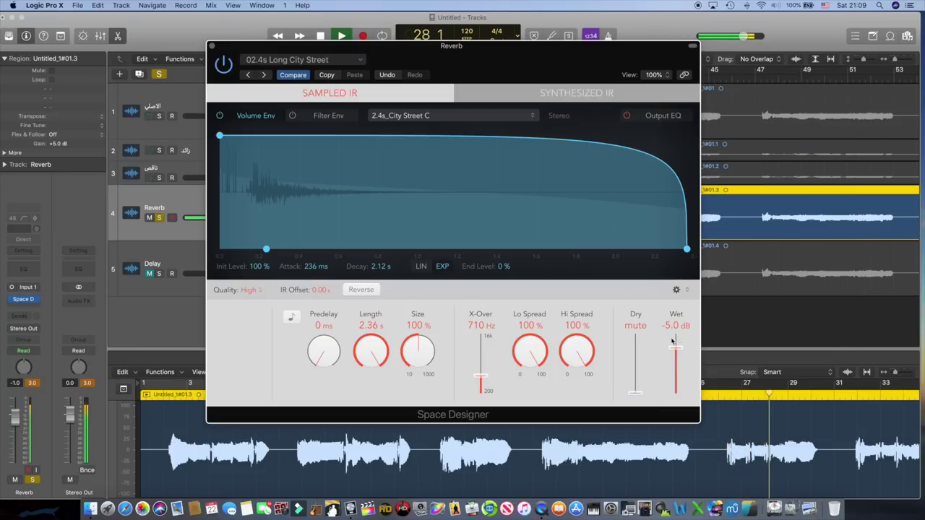
- Load the 02.4s Seashore Verb preset from the large outdoor spaces and lower the Dry level to -15.0 dB
click(298, 59)
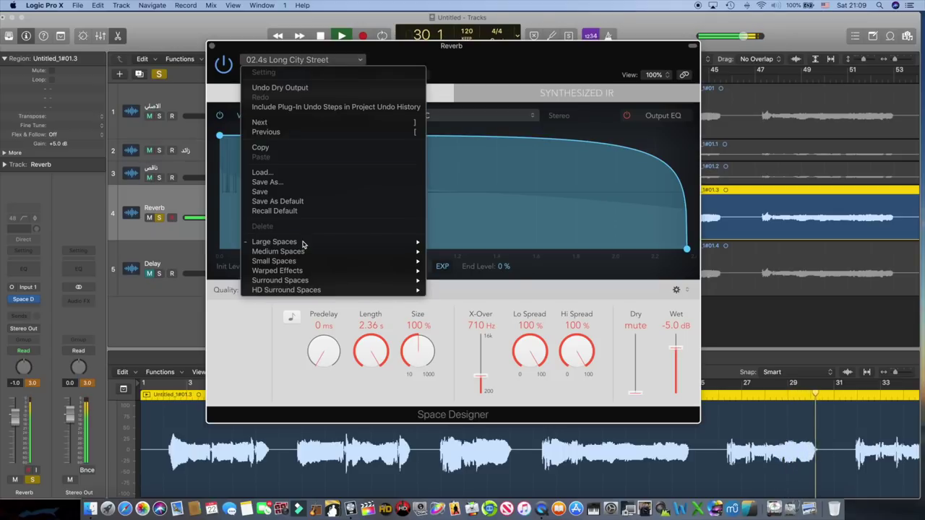
mouse_move(303, 244)
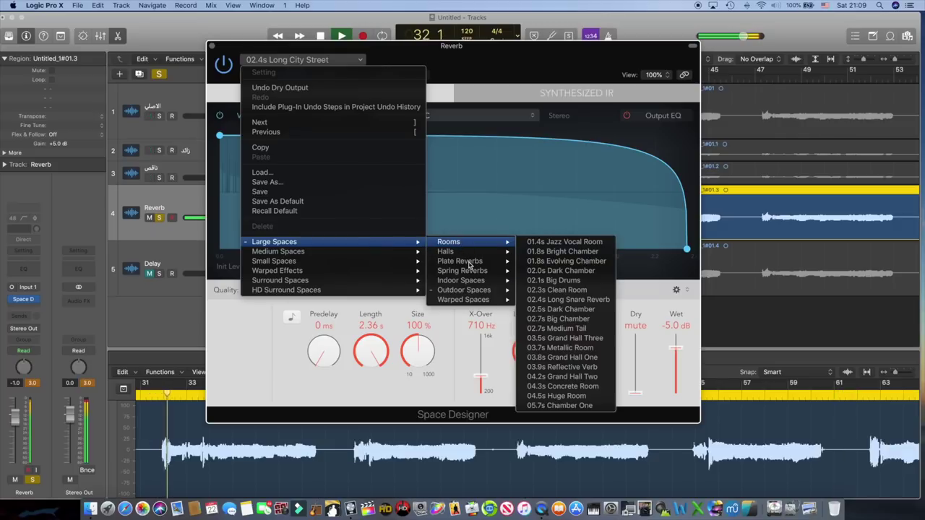
mouse_move(465, 302)
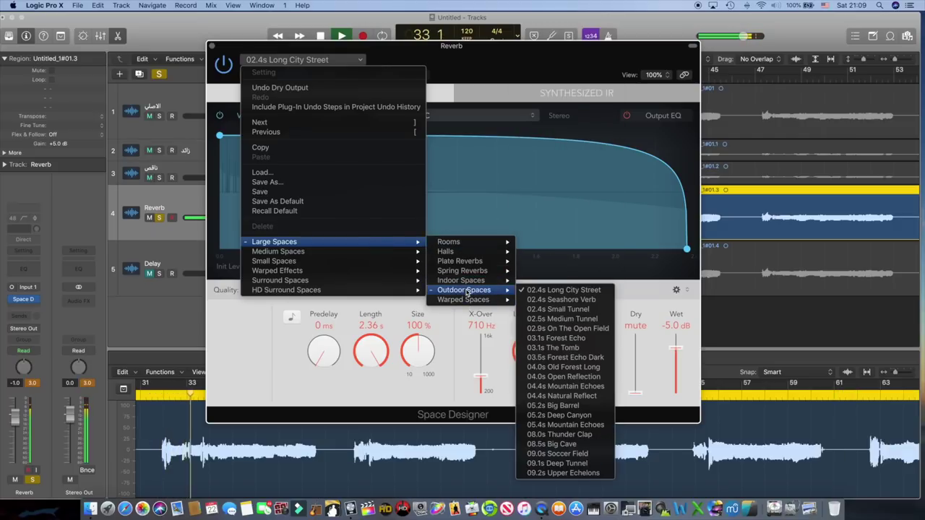
click(570, 299)
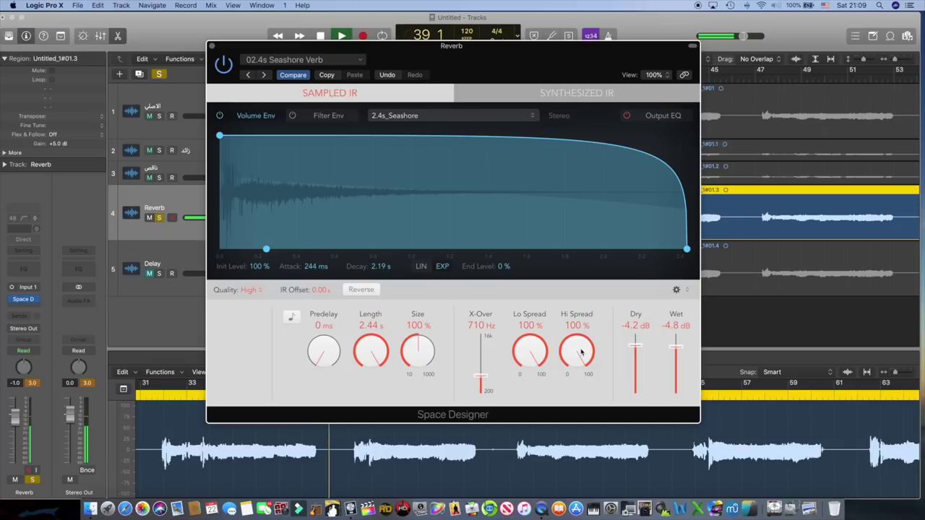
drag(633, 347, 633, 393)
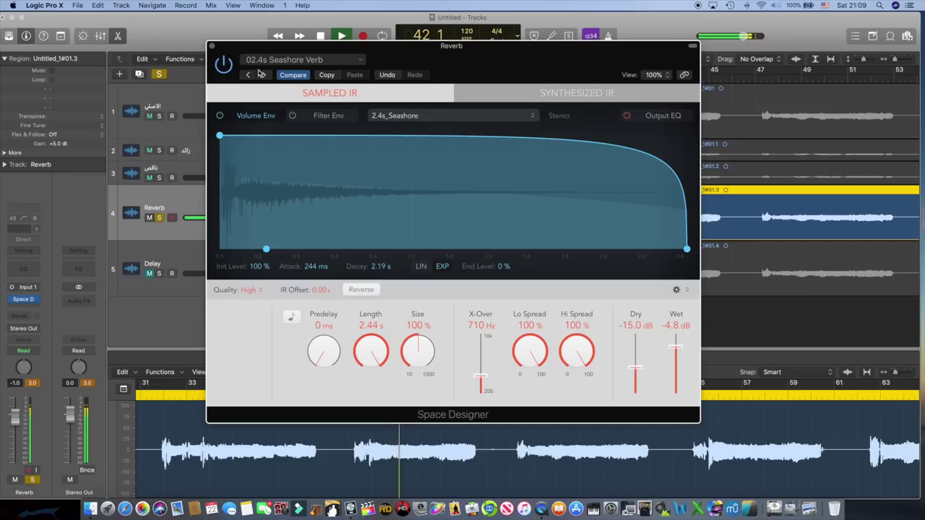
- Load the 02.2s Large Choir Hall preset from the large hall spaces in Space Designer
click(307, 60)
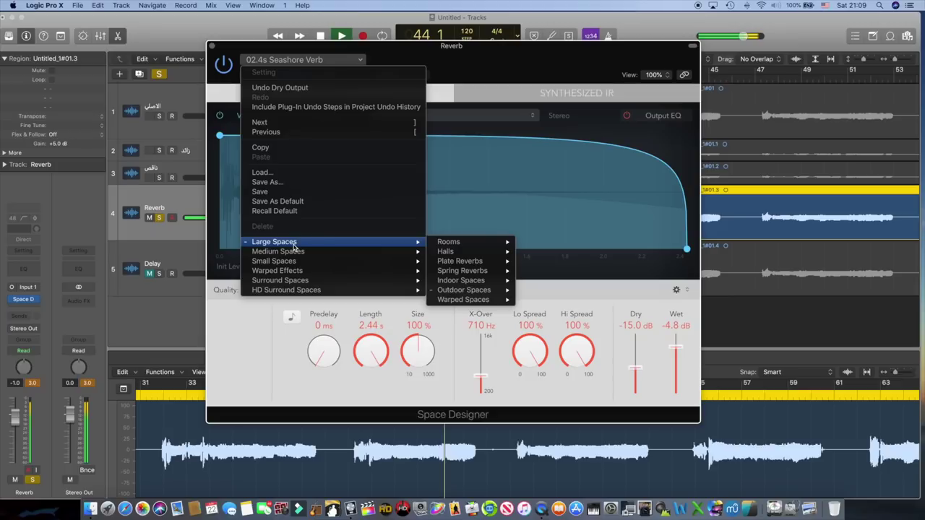
mouse_move(468, 291)
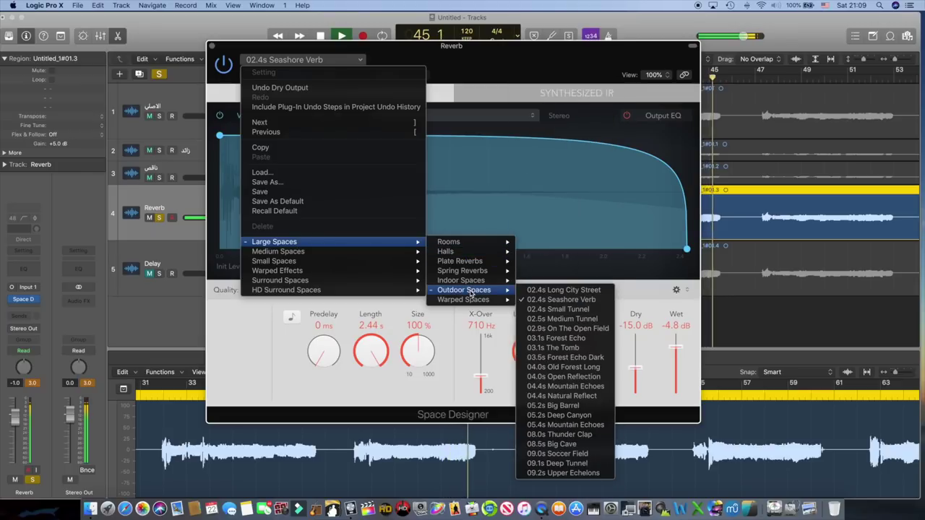
mouse_move(455, 251)
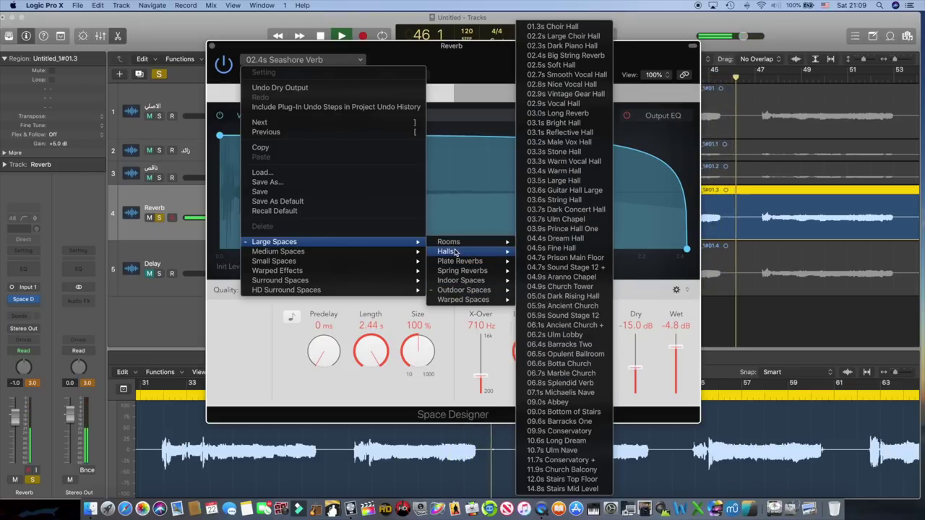
click(559, 36)
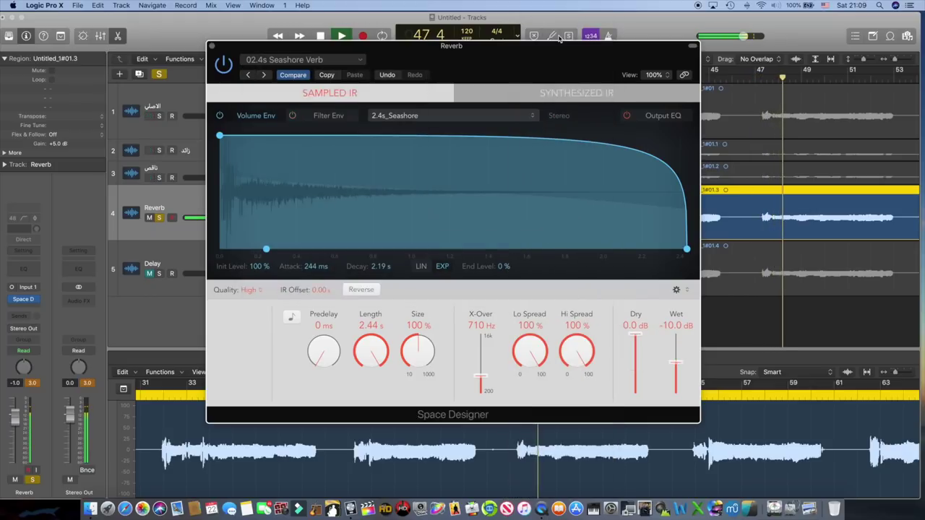
- Set up the 02.4s Long City Street preset with Dry muted and Wet at -8.0 dB, and close Space Designer
drag(634, 333, 675, 349)
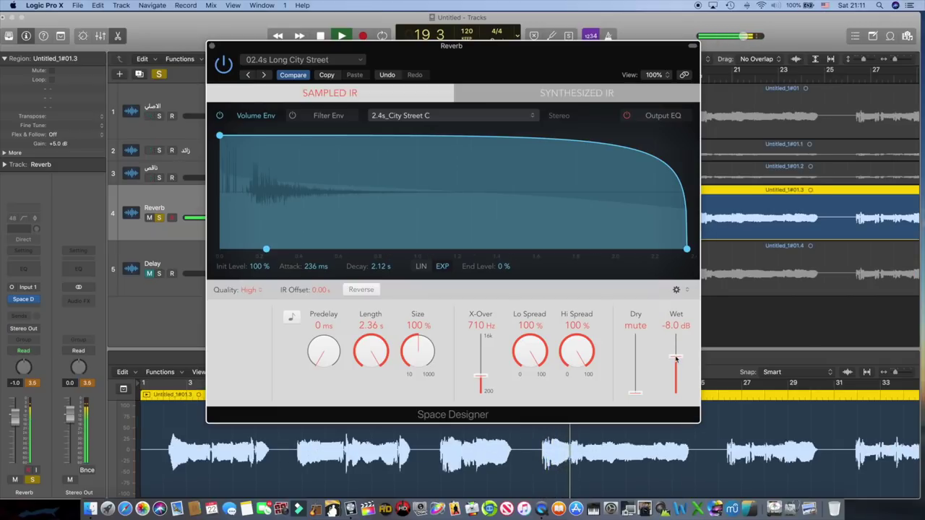
click(88, 385)
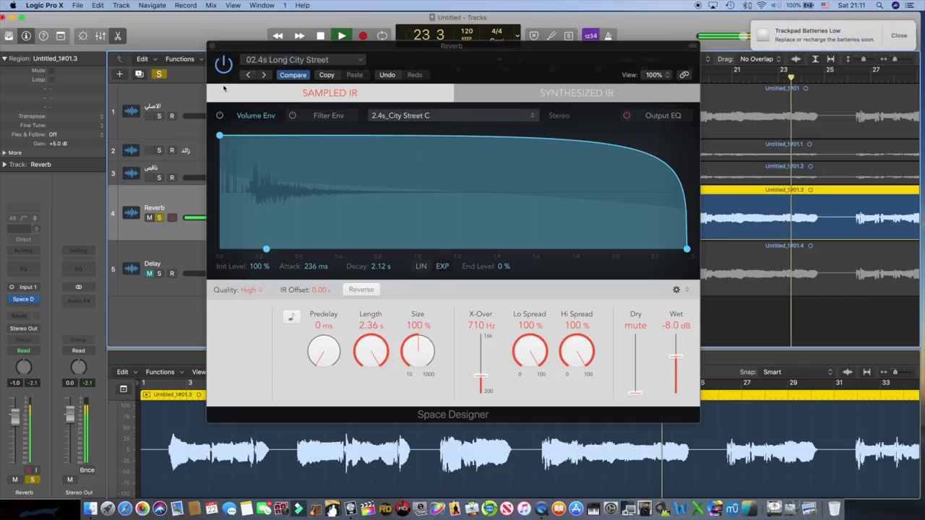
key(super+w)
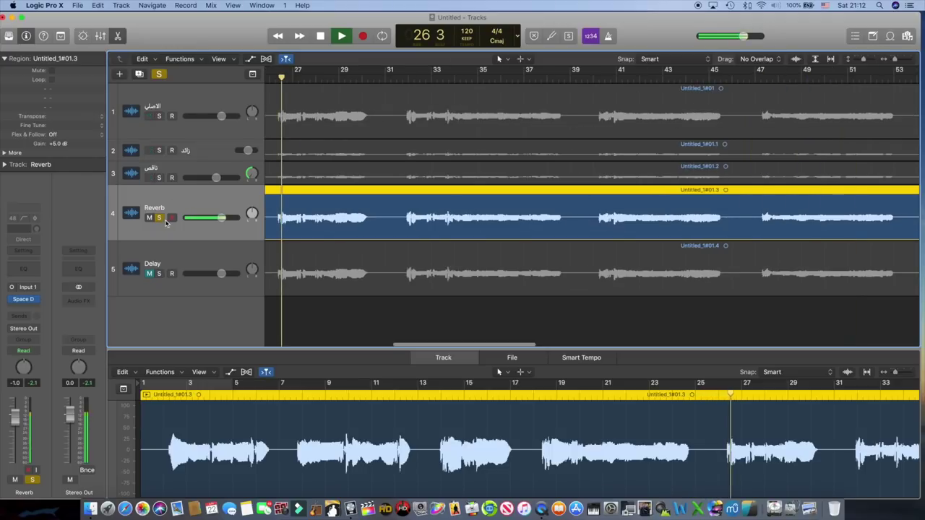
- Return the playhead to the project start, unsolo the Reverb track, and audition it together with the other tracks
click(321, 36)
click(321, 36)
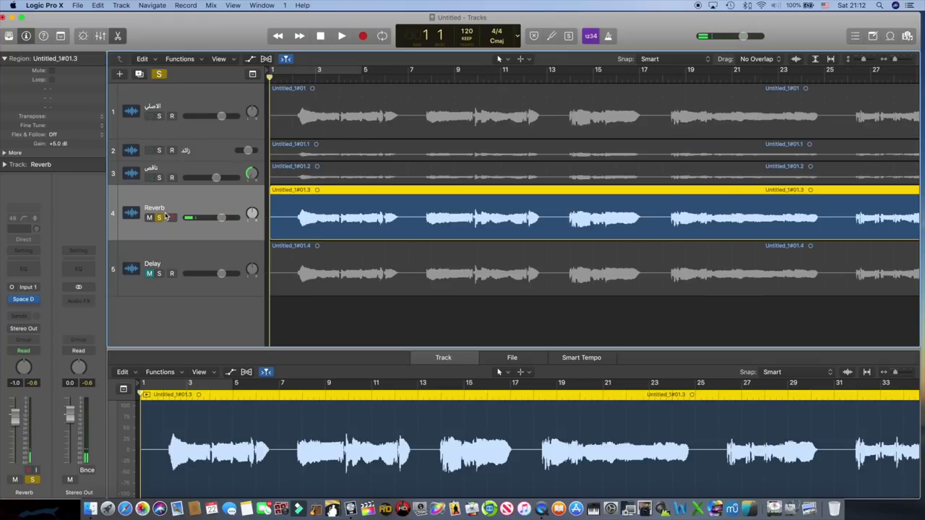
click(161, 218)
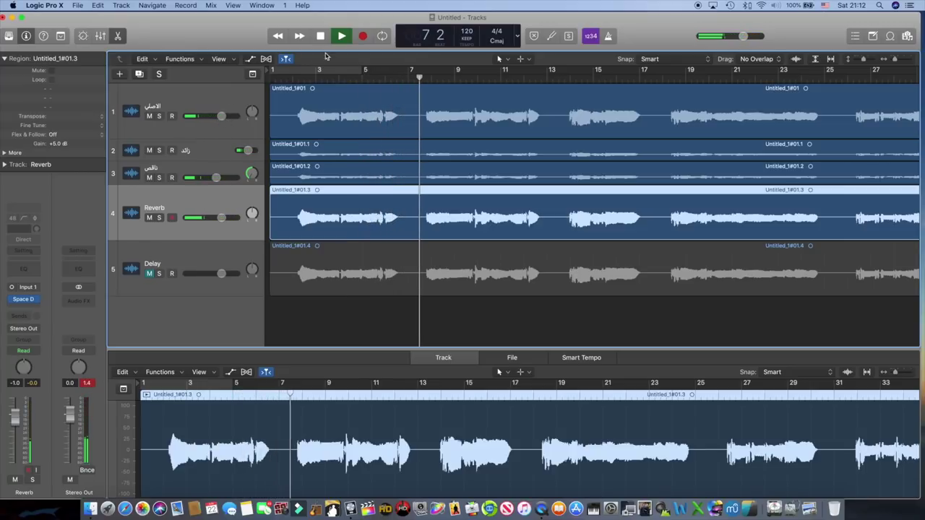
key(space)
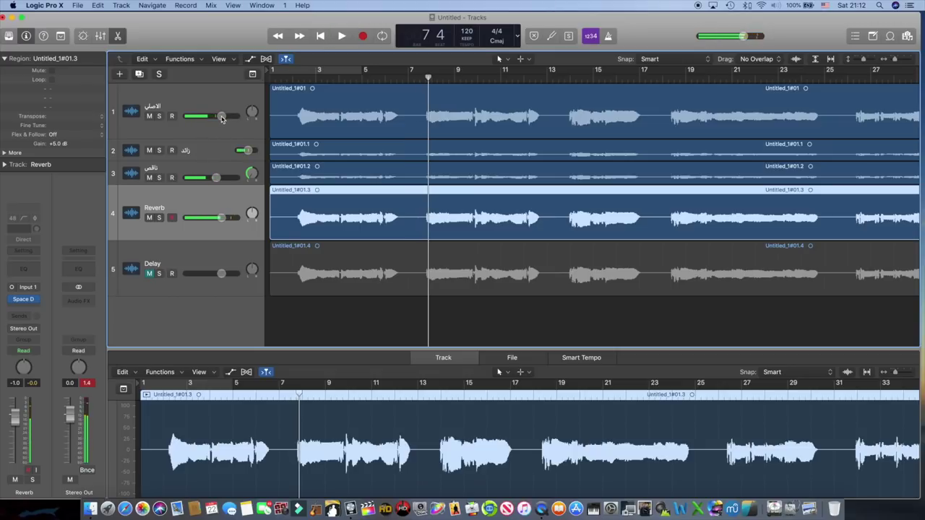
- Lower the track volumes to -2.0 dB for الاصلي, -5.5 dB for both زائد and ناقص, and -3.0 dB for Reverb
click(184, 99)
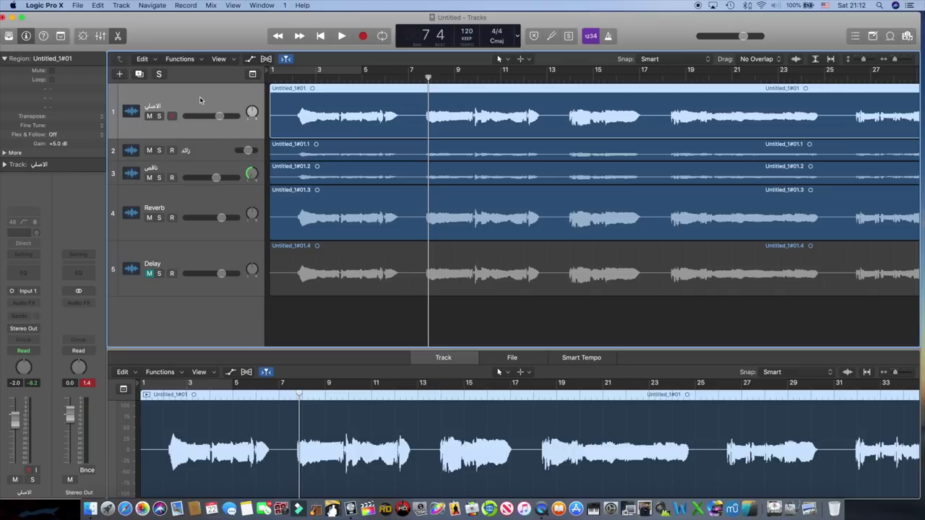
click(207, 151)
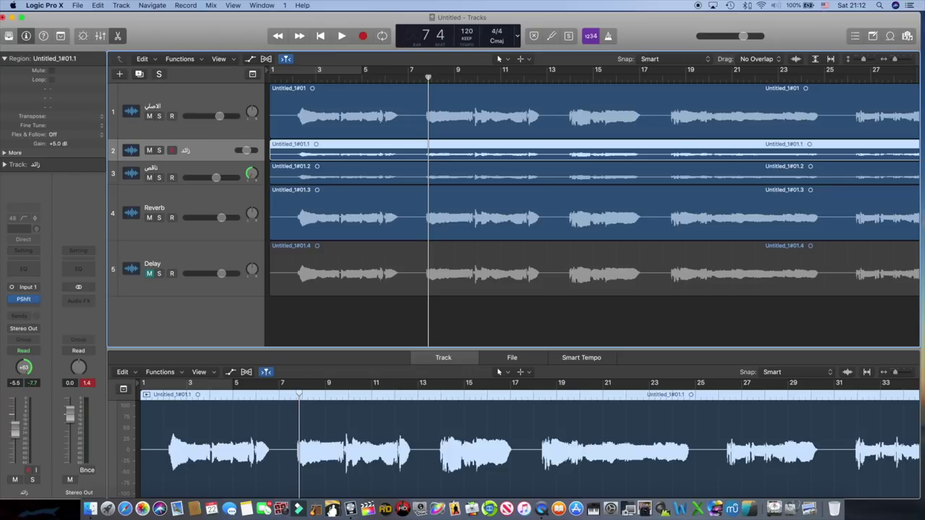
click(192, 172)
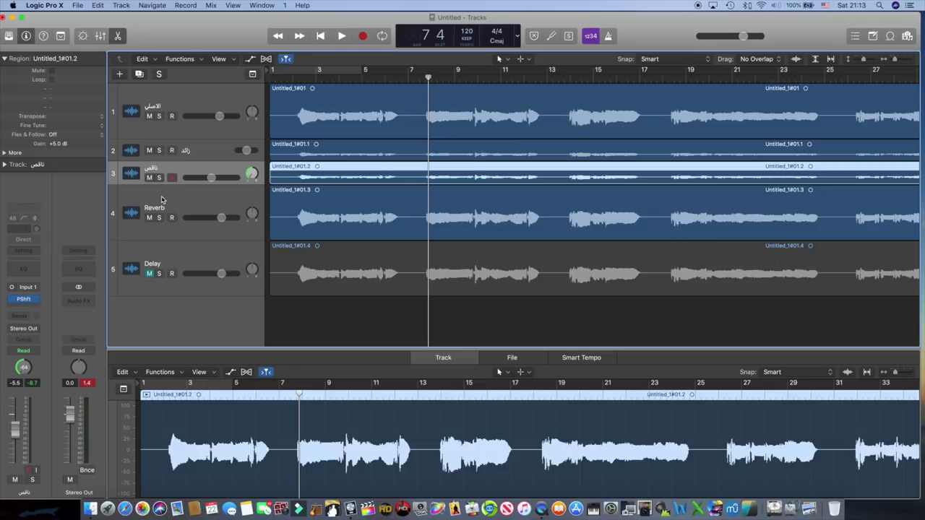
click(162, 200)
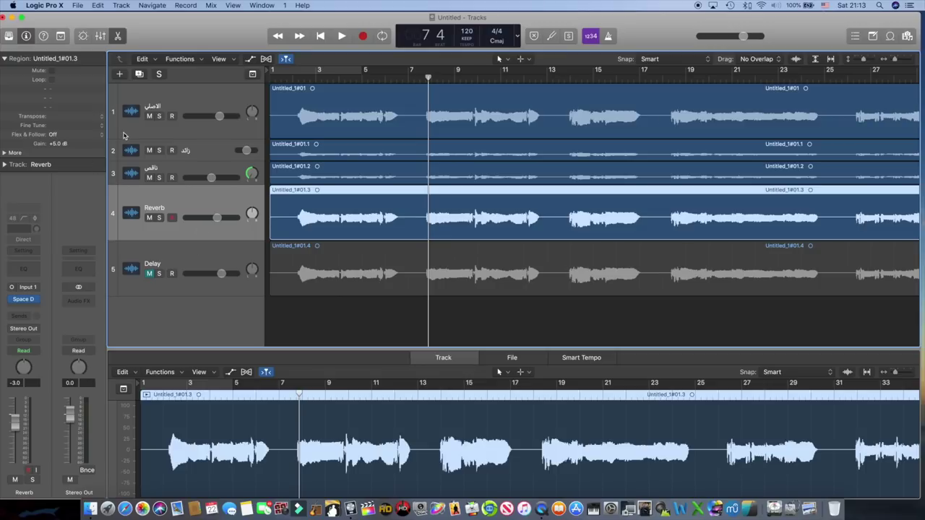
- Lower the Reverb track's volume to -9.8 dB while playing the mix, and return the stopped playhead to the project start
click(320, 35)
click(344, 36)
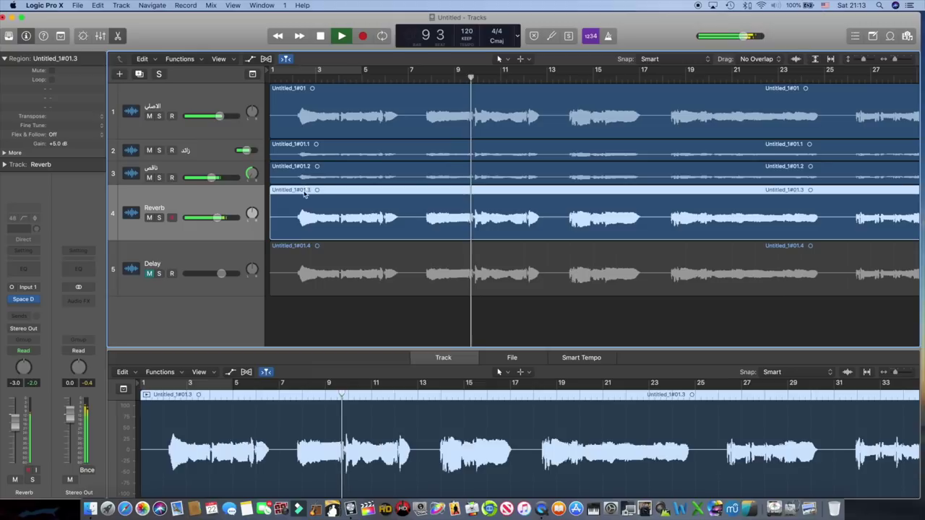
click(220, 218)
drag(217, 218, 206, 218)
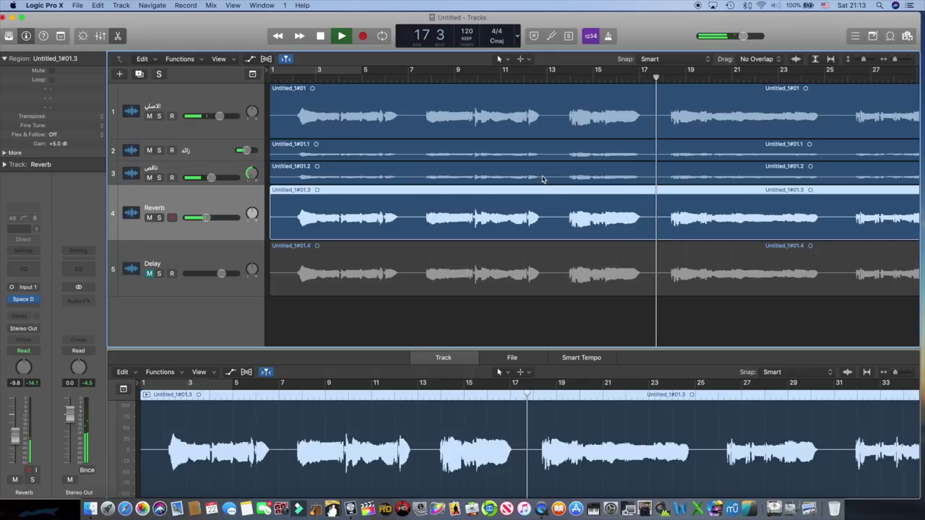
scroll(542, 179, right, 3)
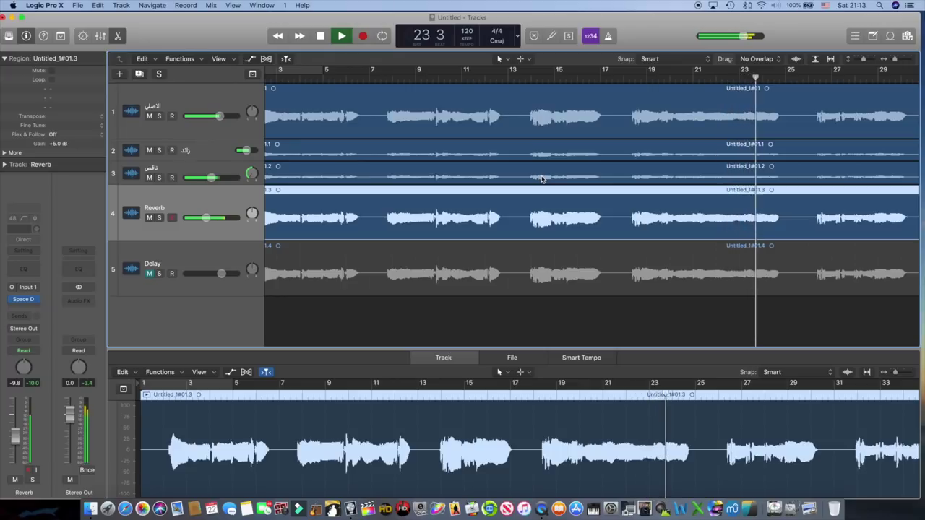
click(321, 36)
click(321, 36)
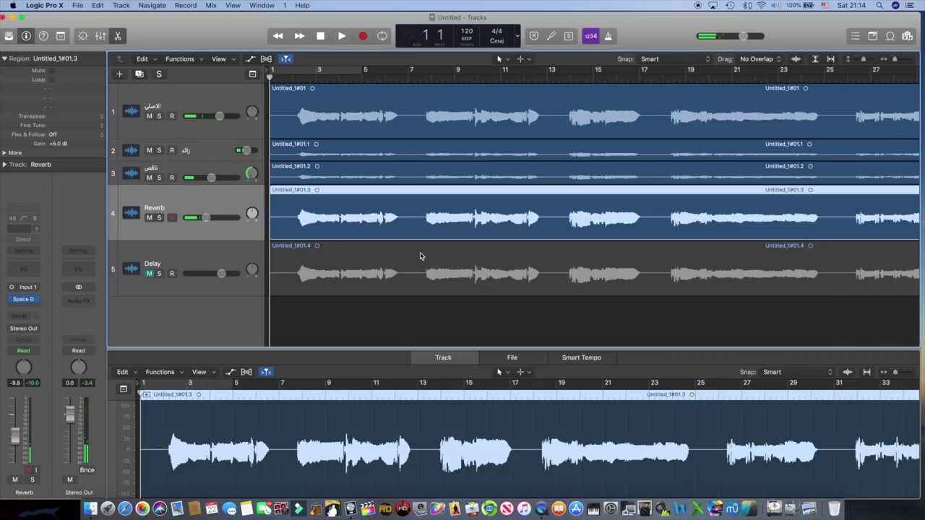
- Unmute the Delay track and insert a mono Tape Delay on it
click(149, 274)
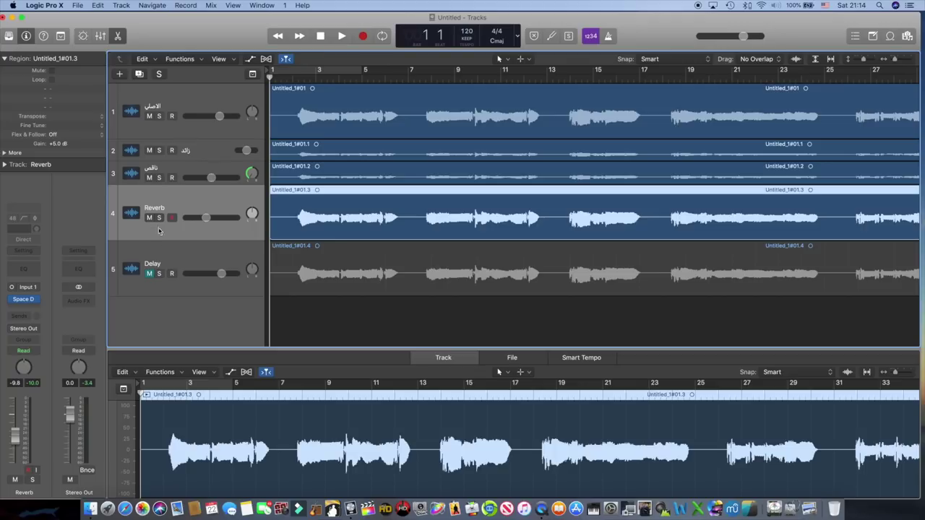
click(150, 273)
click(179, 251)
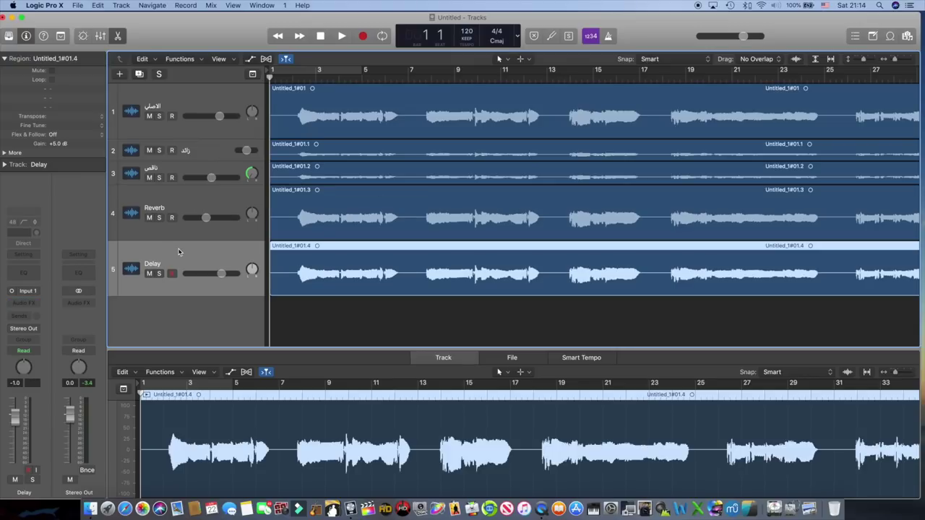
click(19, 307)
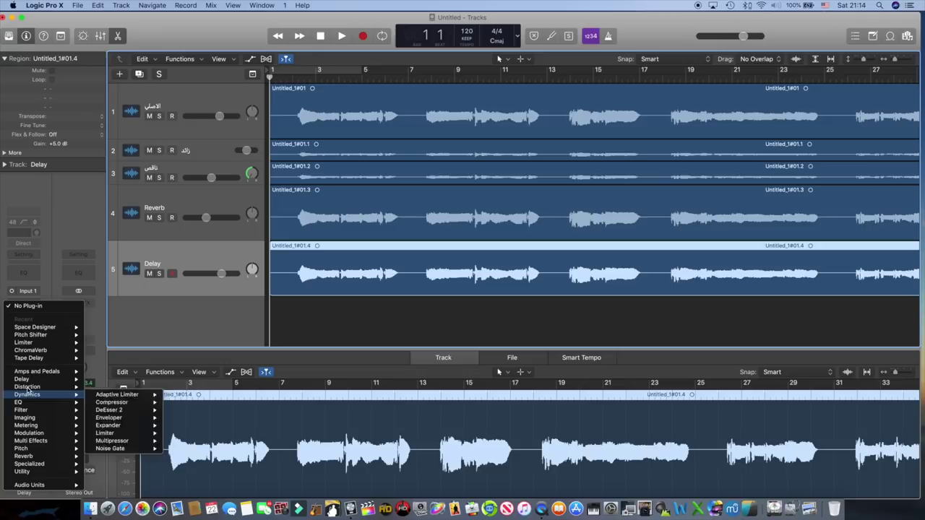
mouse_move(25, 381)
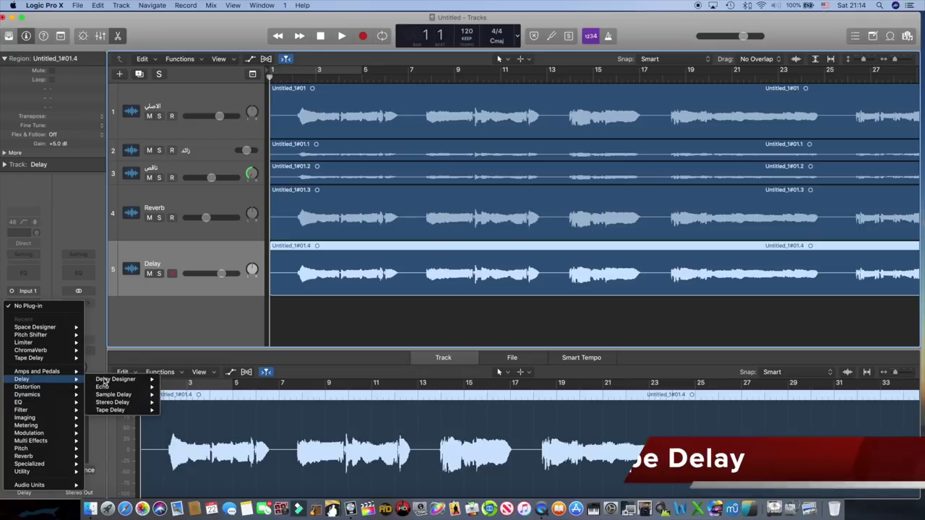
mouse_move(123, 410)
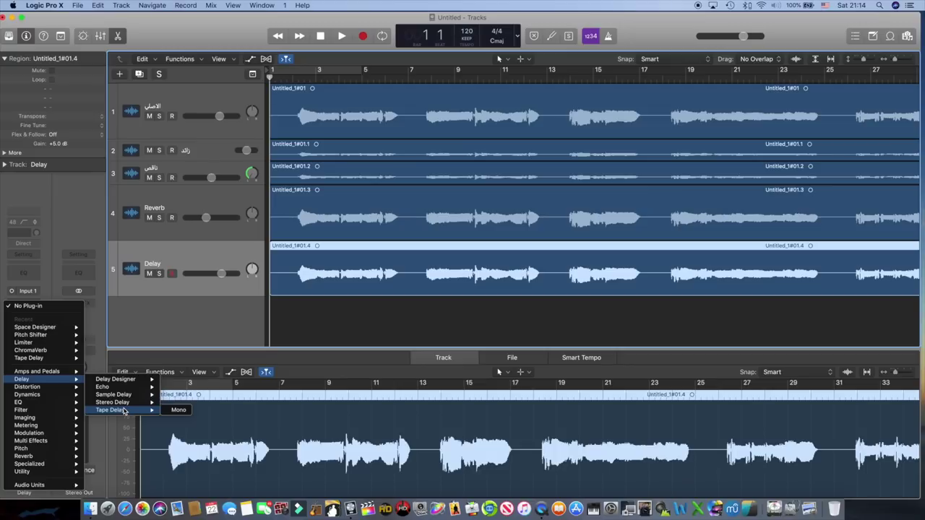
click(178, 410)
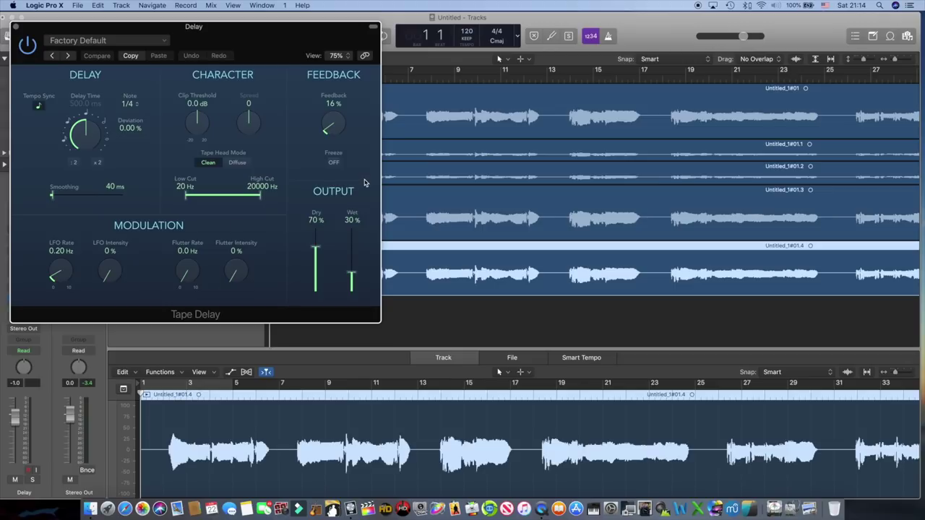
- Set Tape Delay's Dry output to 0% and Wet to 100%, and load the 1\8 Note Flutter preset
drag(318, 249, 352, 226)
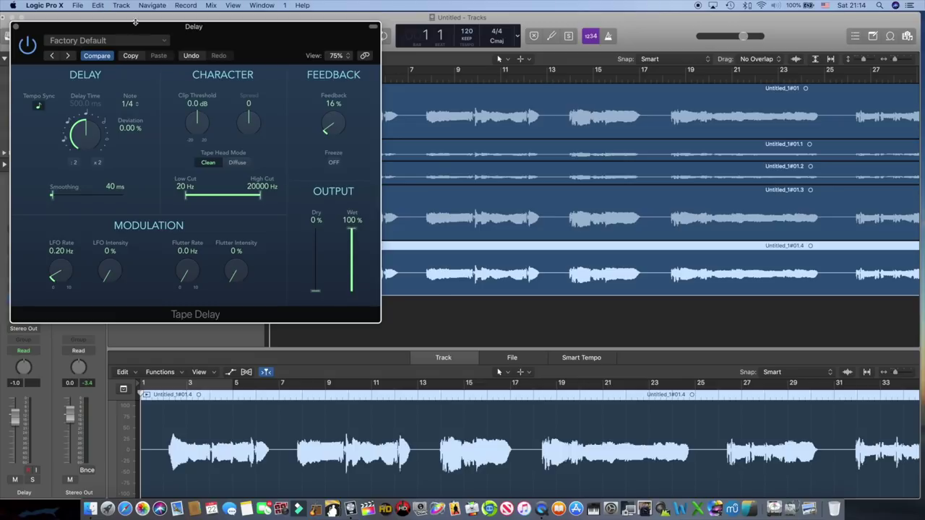
click(125, 40)
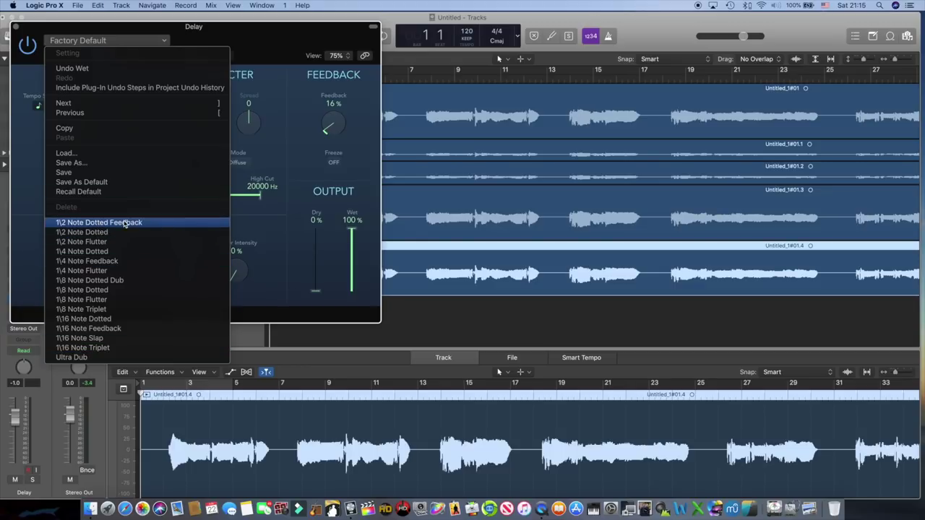
click(94, 299)
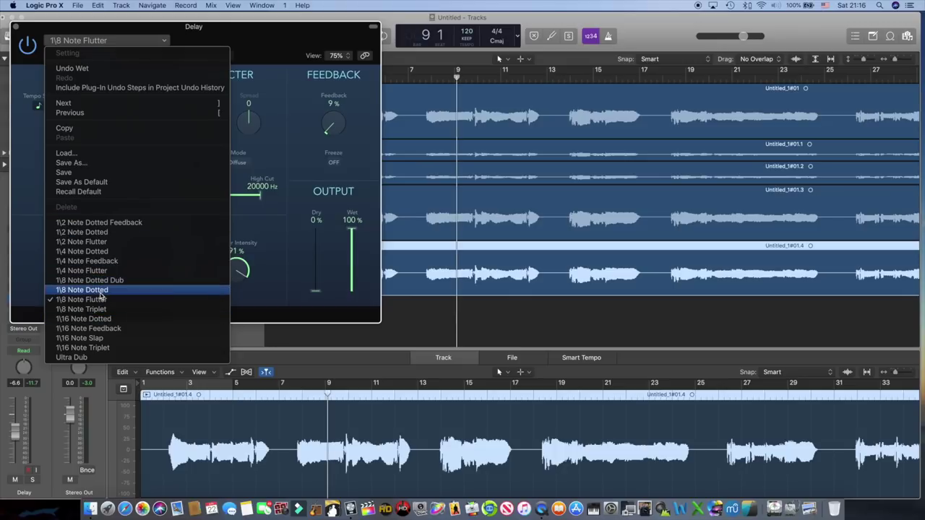
- Load the 1\8 Note Dotted preset, set Dry to 0% and Wet to its maximum, and close Tape Delay
click(100, 291)
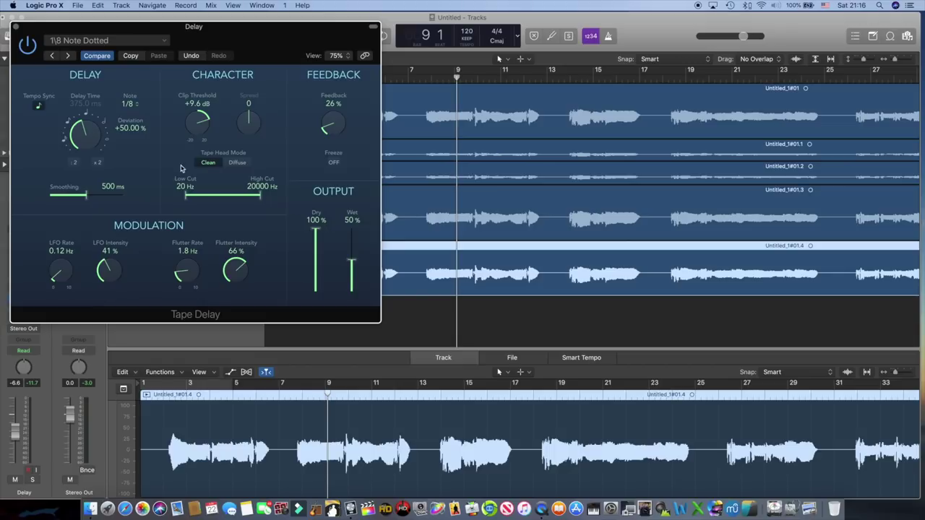
drag(318, 232, 316, 316)
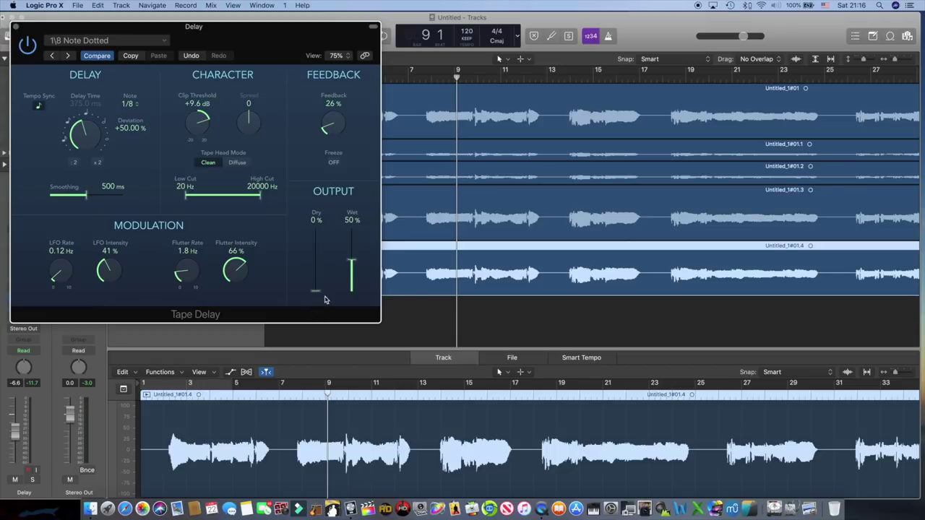
drag(349, 265, 351, 228)
click(17, 26)
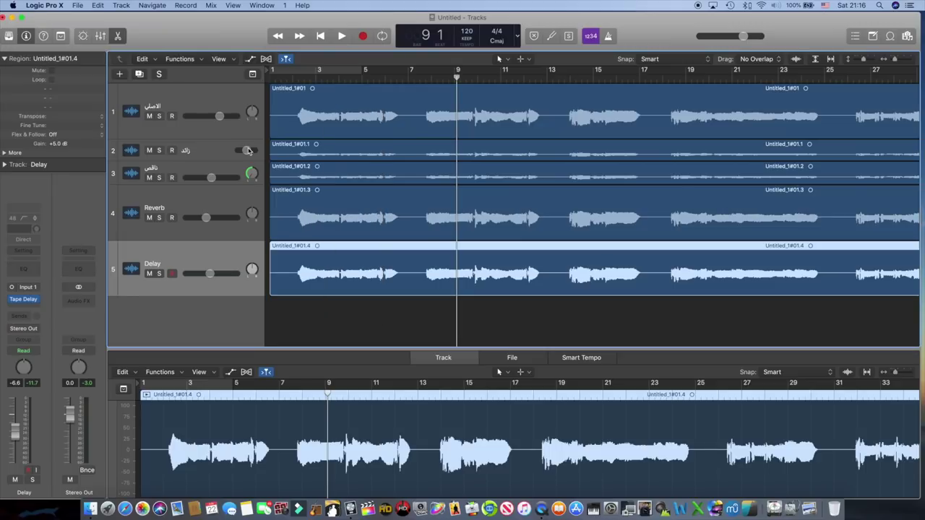
- Play the full mix while lowering the Delay track's volume to -12.0 dB, and stop playback
click(343, 36)
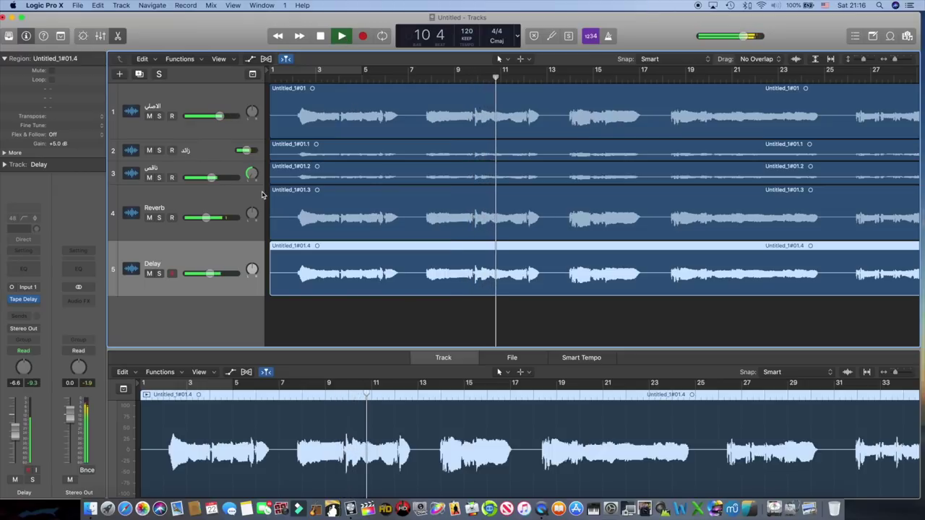
click(210, 275)
drag(210, 276, 203, 274)
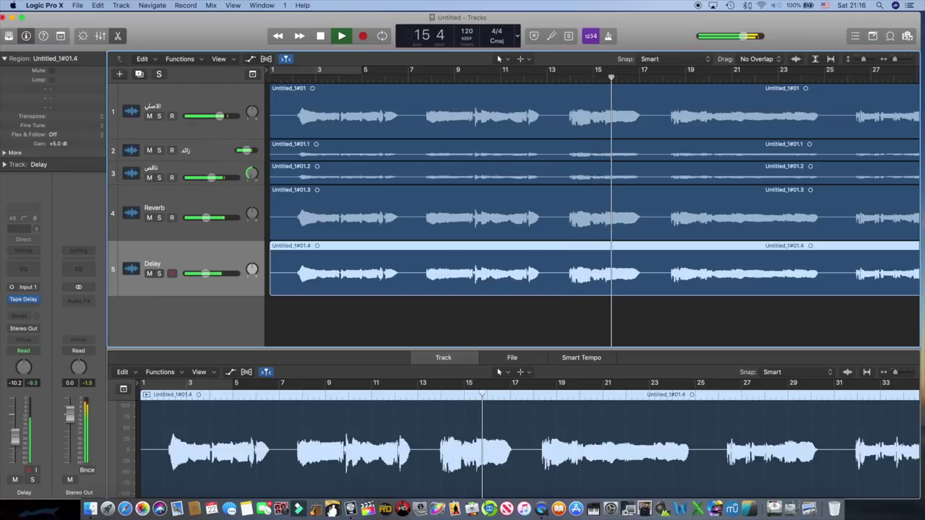
click(204, 273)
drag(203, 273, 202, 274)
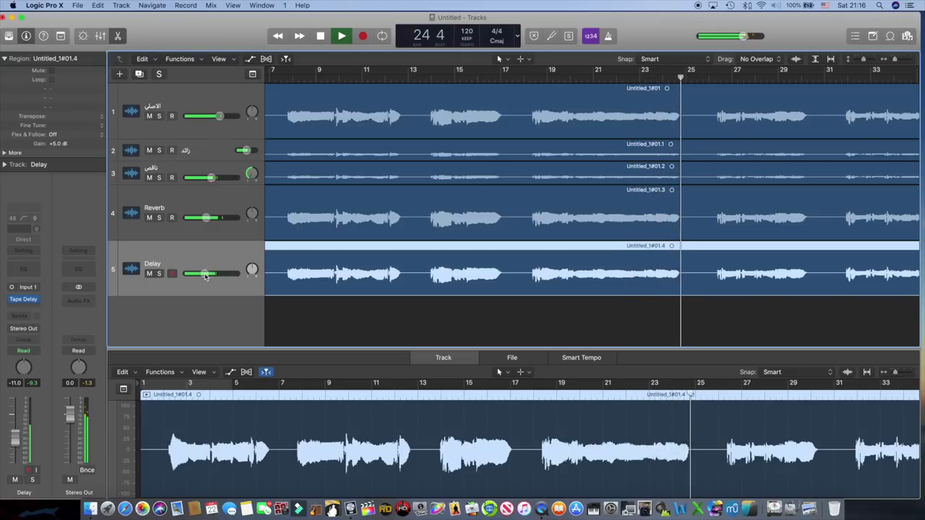
drag(206, 274, 203, 275)
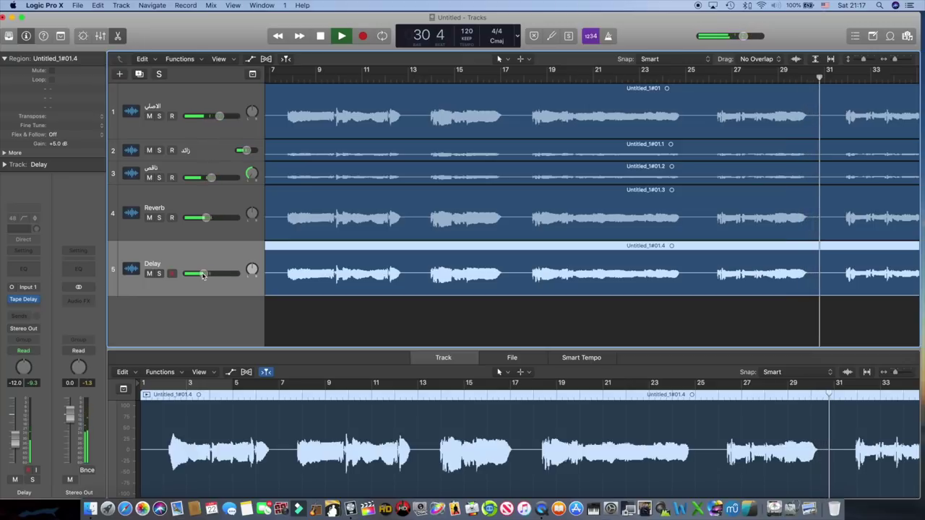
key(space)
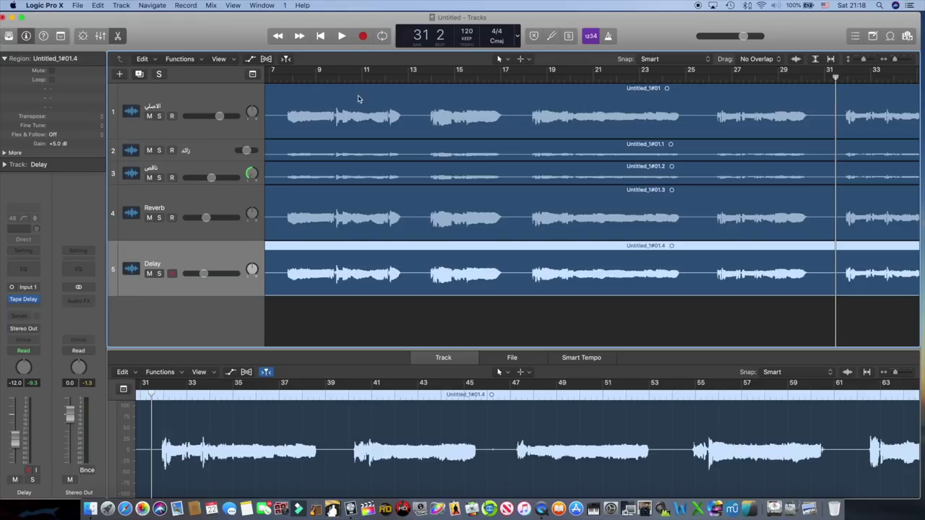
- Return the playhead to the project start, play the opening of the full mix with all five tracks, and stop playback
click(321, 38)
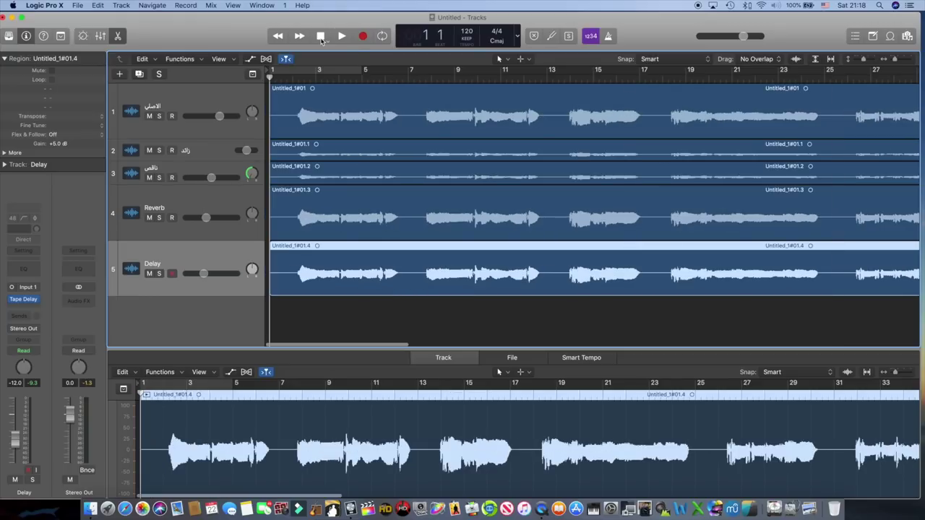
click(343, 40)
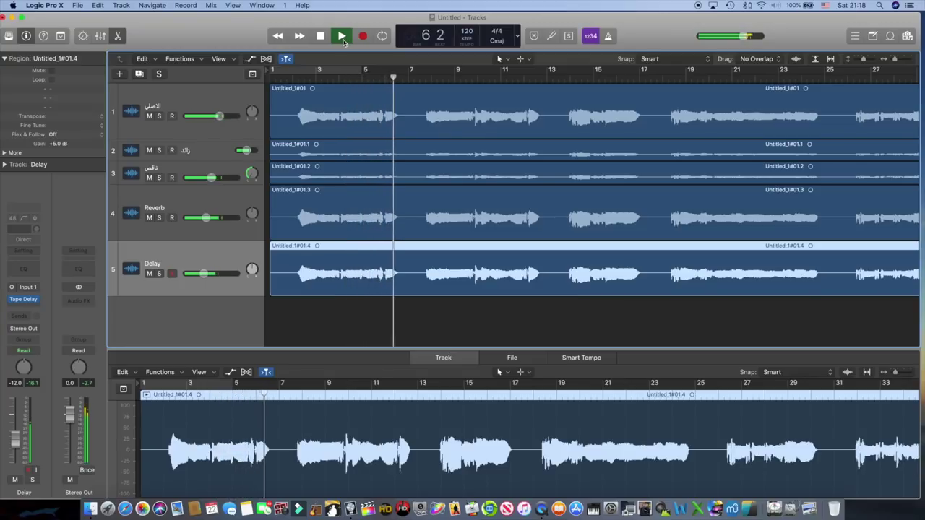
click(342, 36)
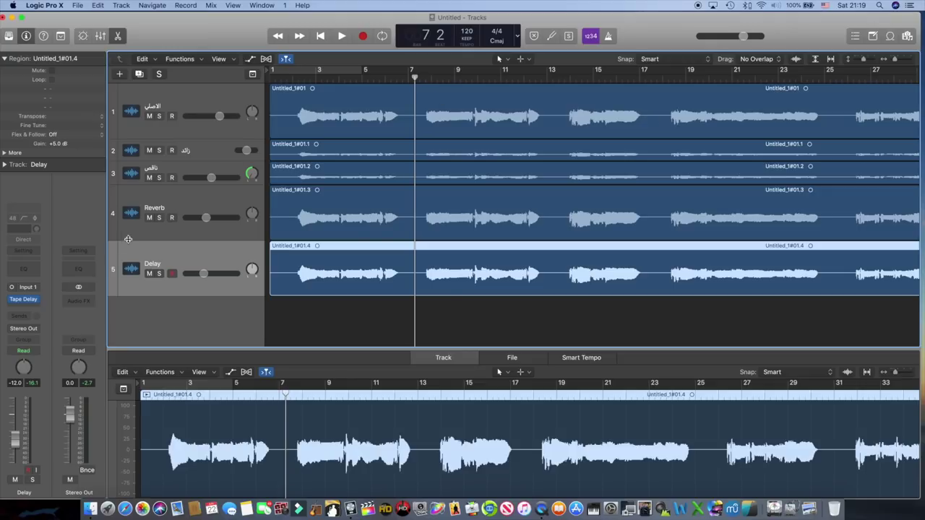
- Review the channel strips of the Reverb, Delay, original and two pitch-shifted tracks by selecting them in turn
click(179, 199)
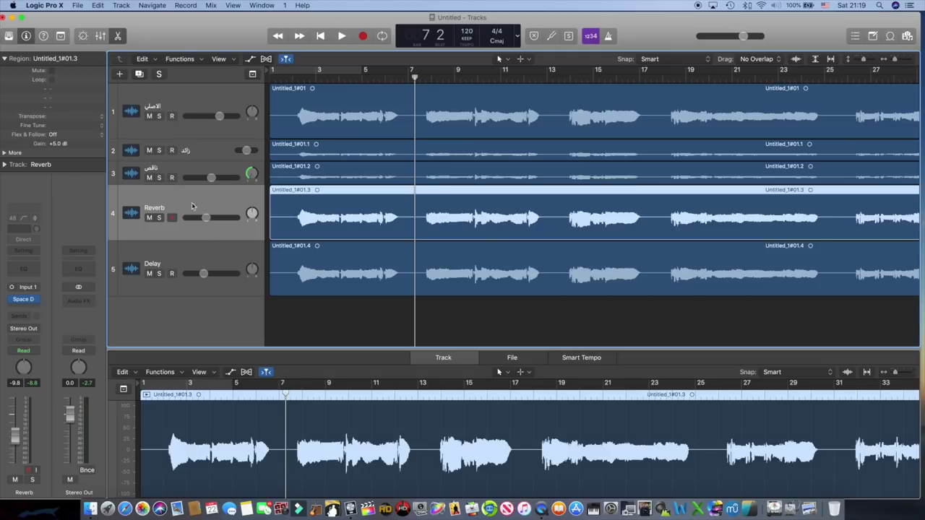
click(188, 254)
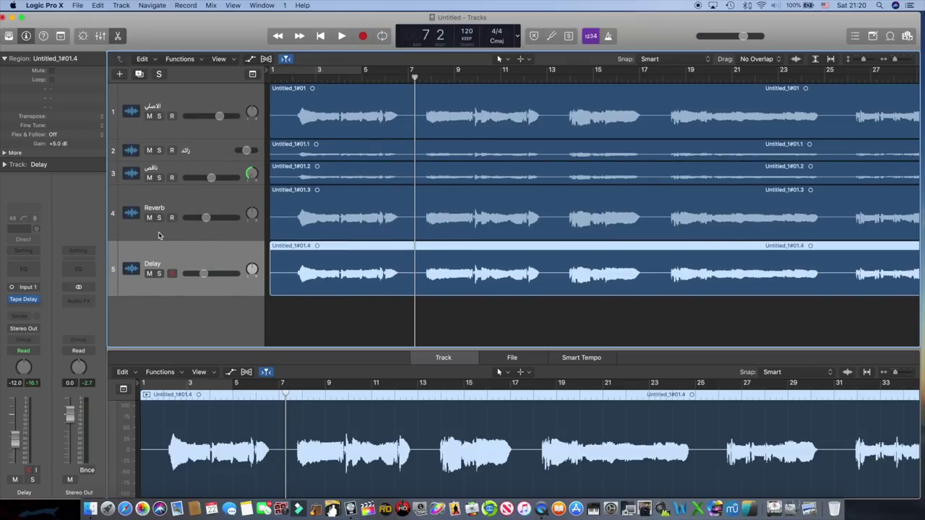
click(214, 106)
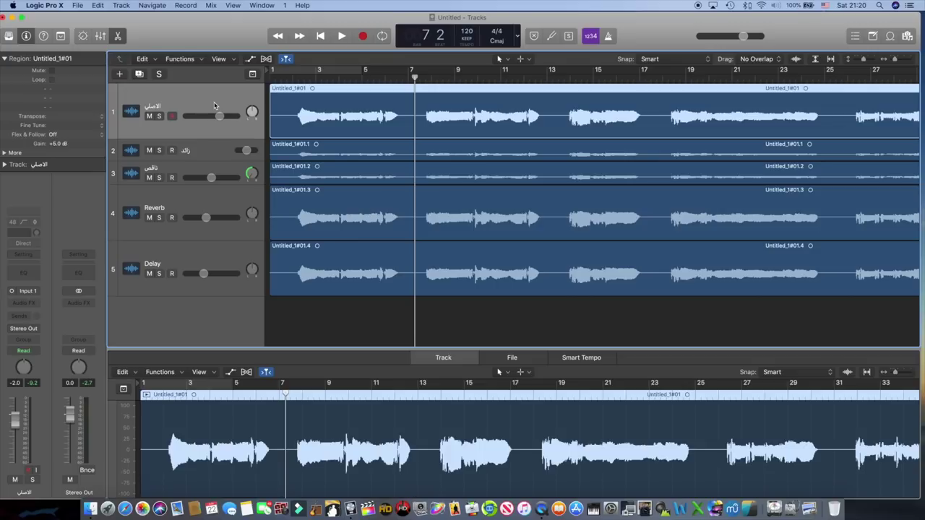
click(208, 156)
click(205, 168)
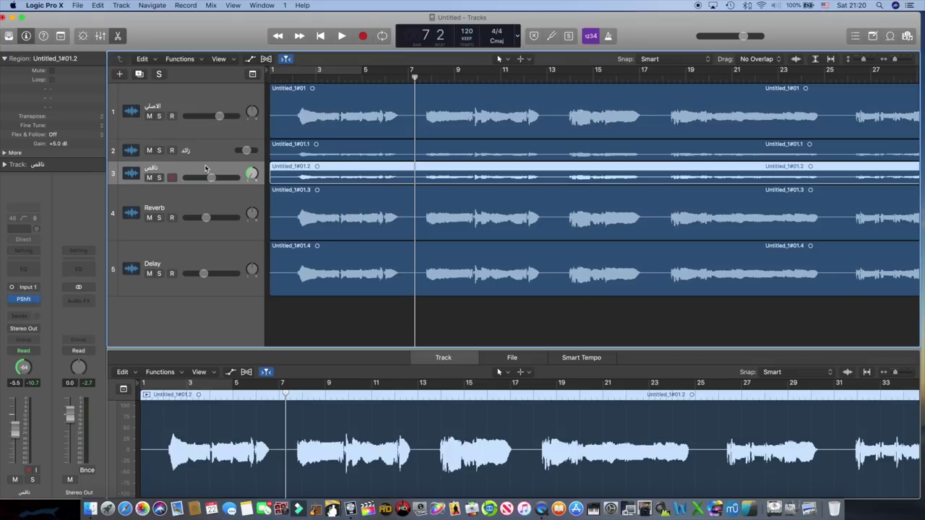
click(208, 154)
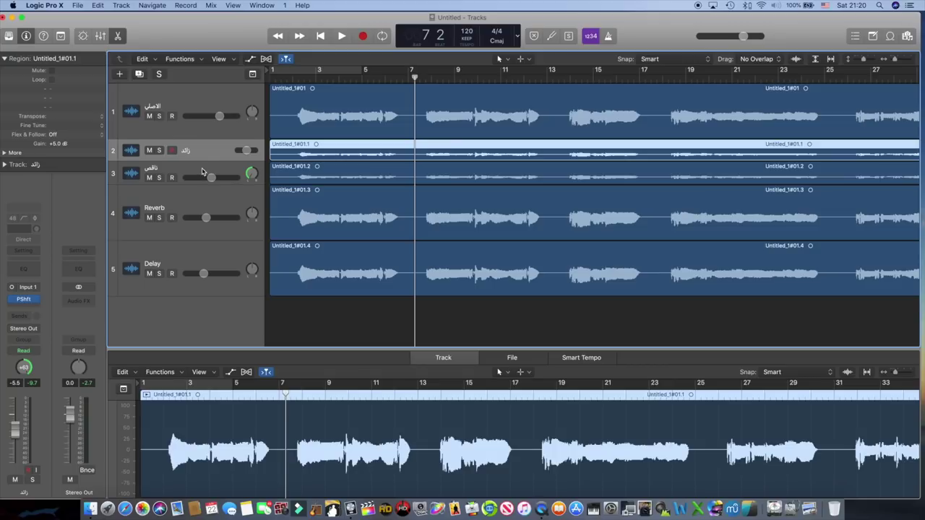
click(202, 171)
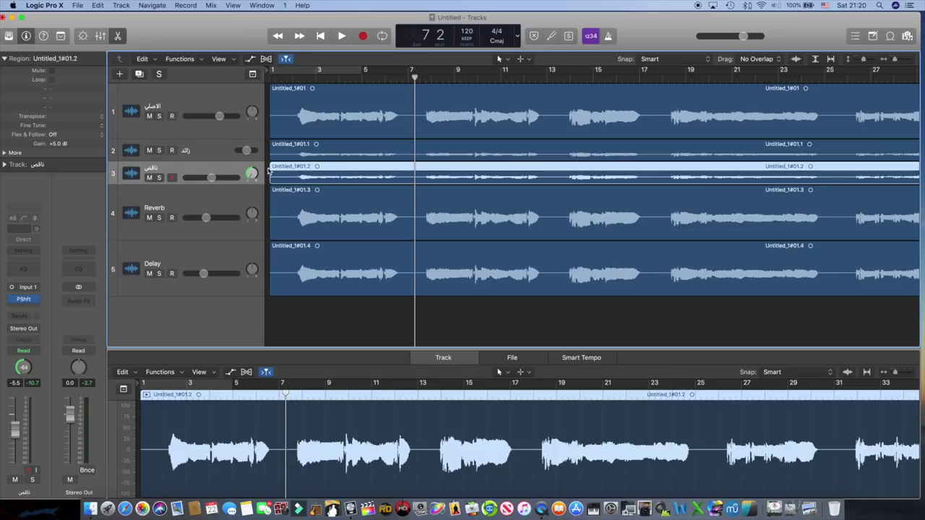
- Increase the height of the زائد track slightly, and select the Reverb and Delay tracks in turn to review their channel strips
click(206, 158)
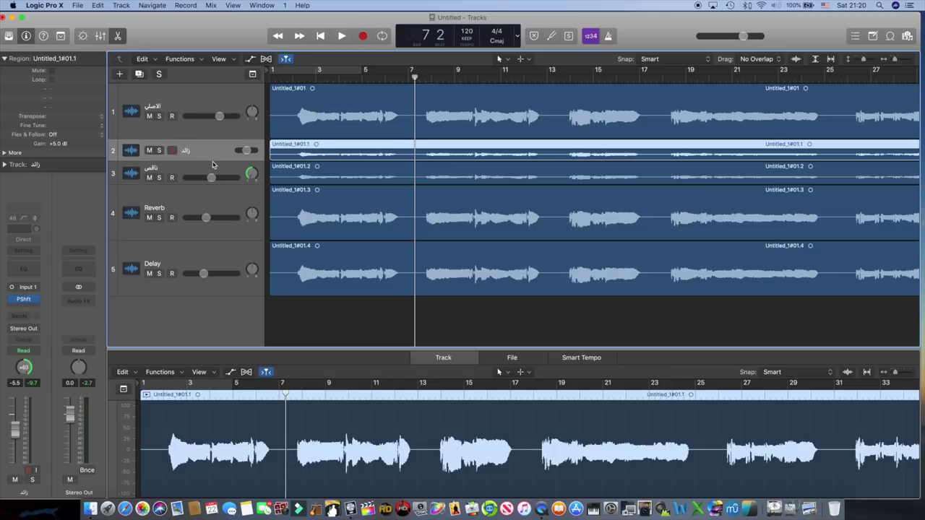
drag(212, 158, 212, 159)
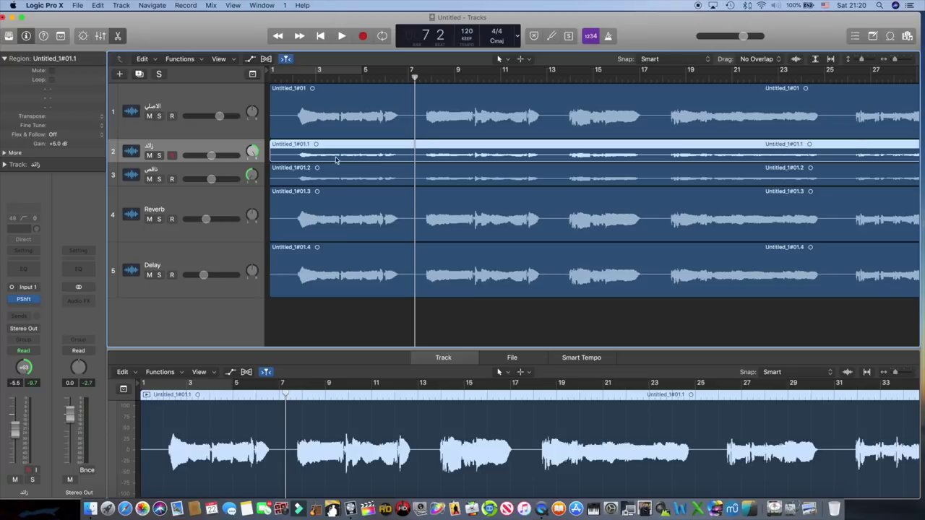
click(197, 200)
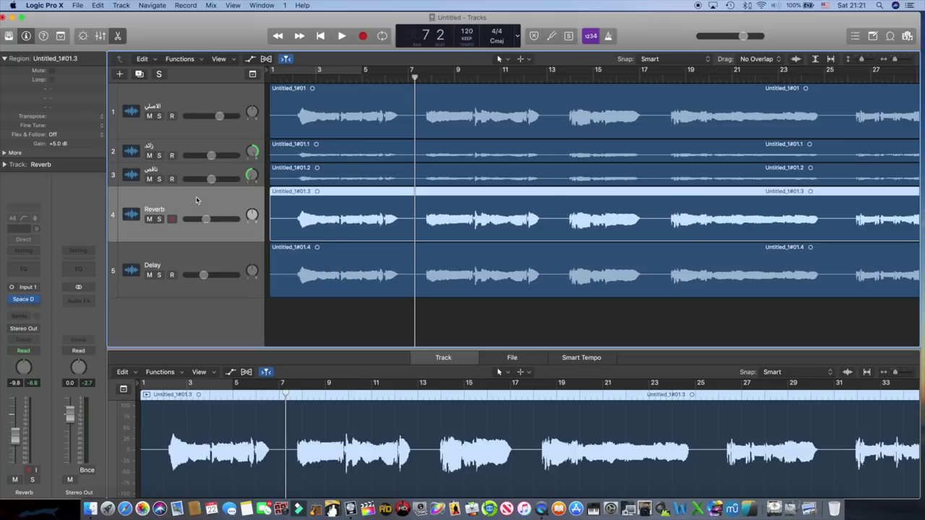
click(209, 258)
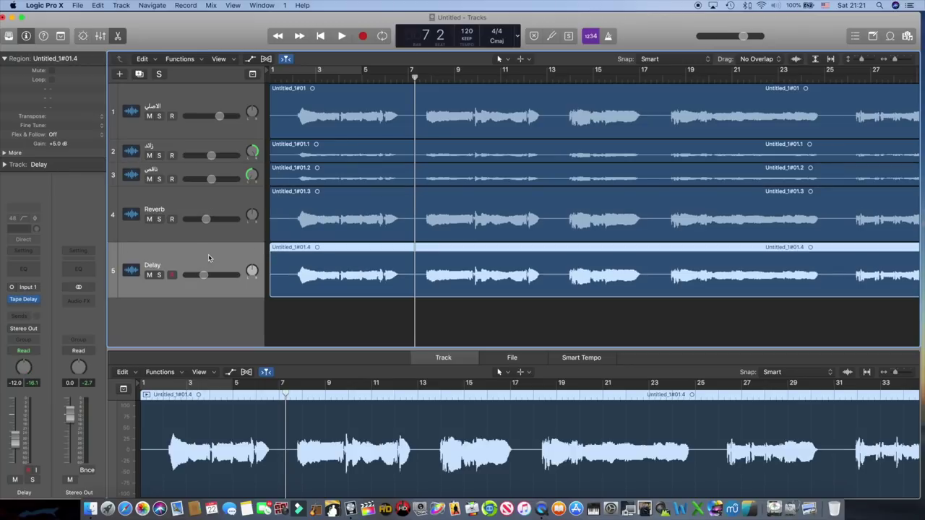